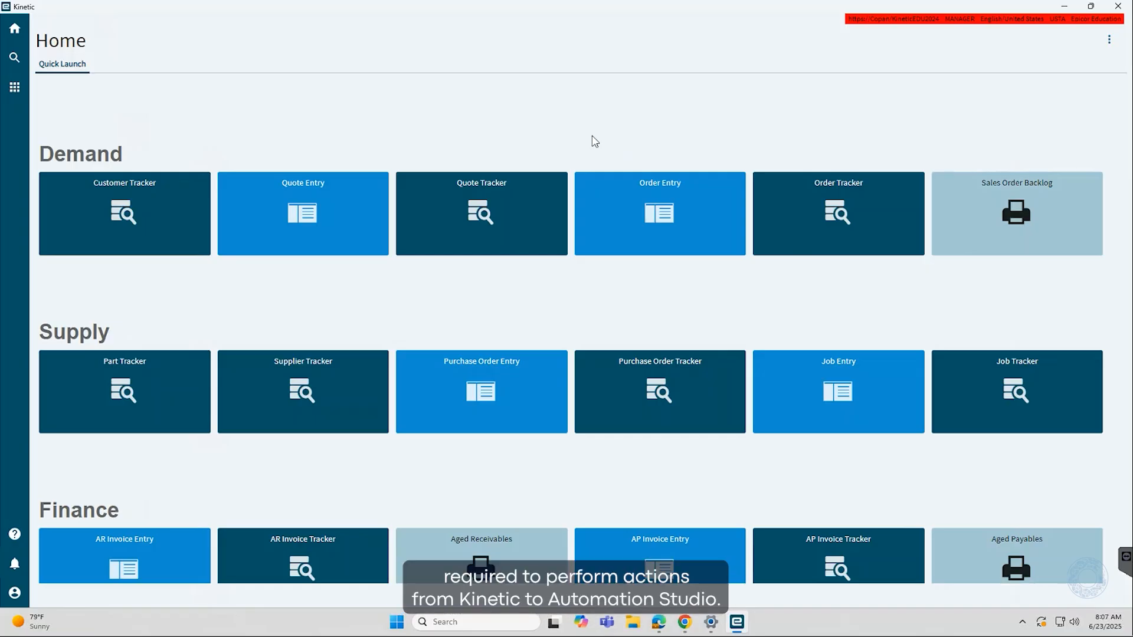
Open the browser and log in to the Epicor Integration Portal using the Identity Provider login method
{"action": "left_click", "coordinate": [660, 624]}
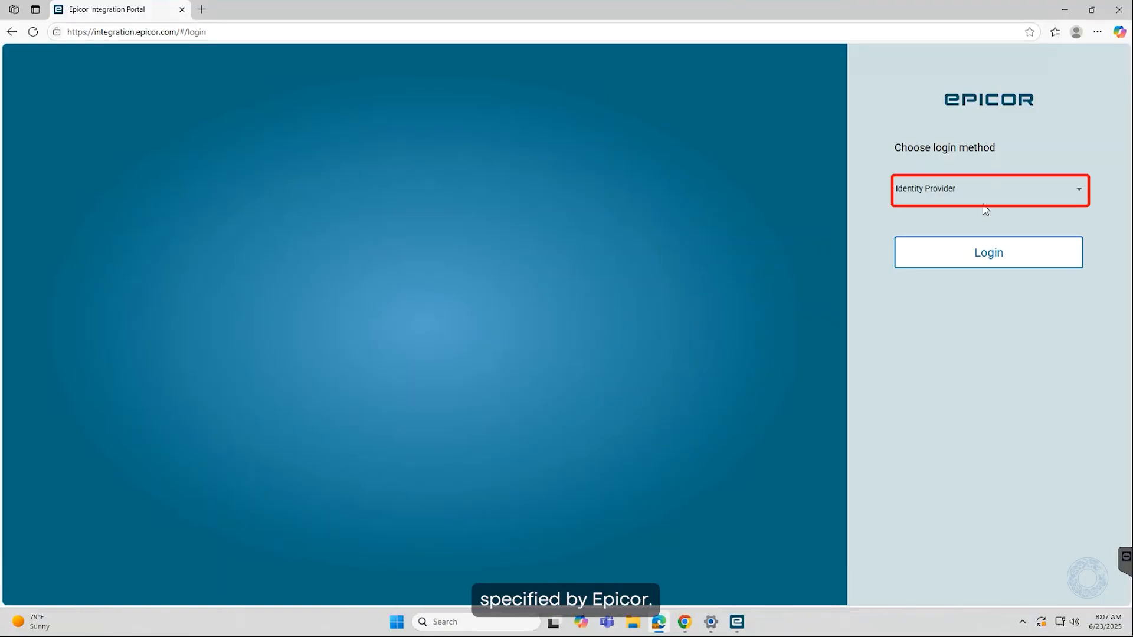
{"action": "left_click", "coordinate": [991, 198]}
{"action": "left_click", "coordinate": [912, 224]}
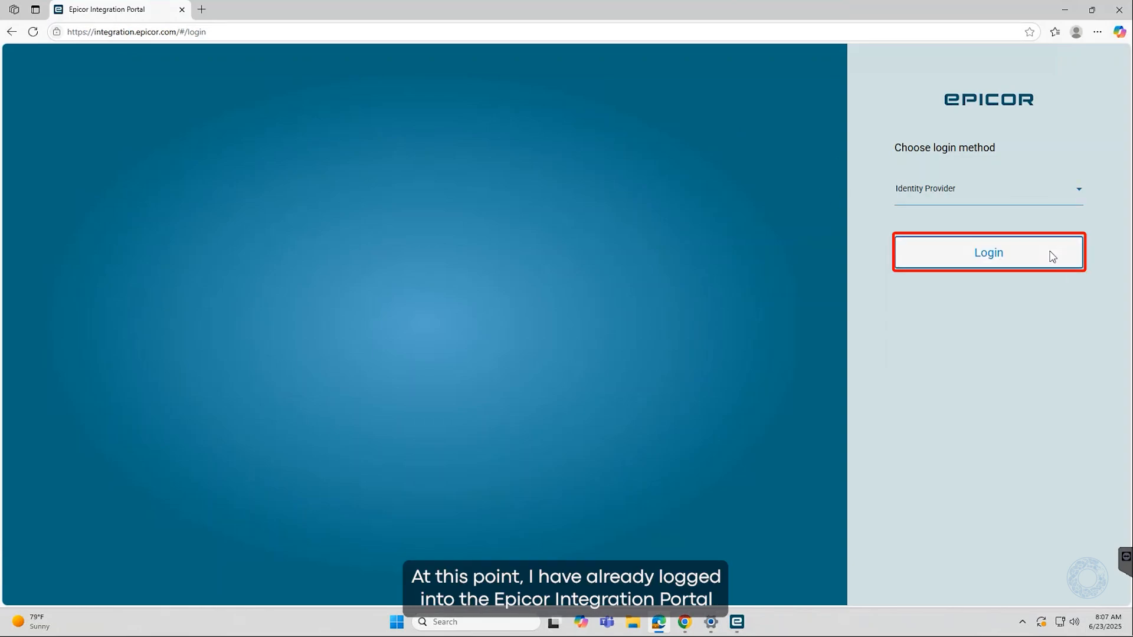
{"action": "left_click", "coordinate": [1052, 256]}
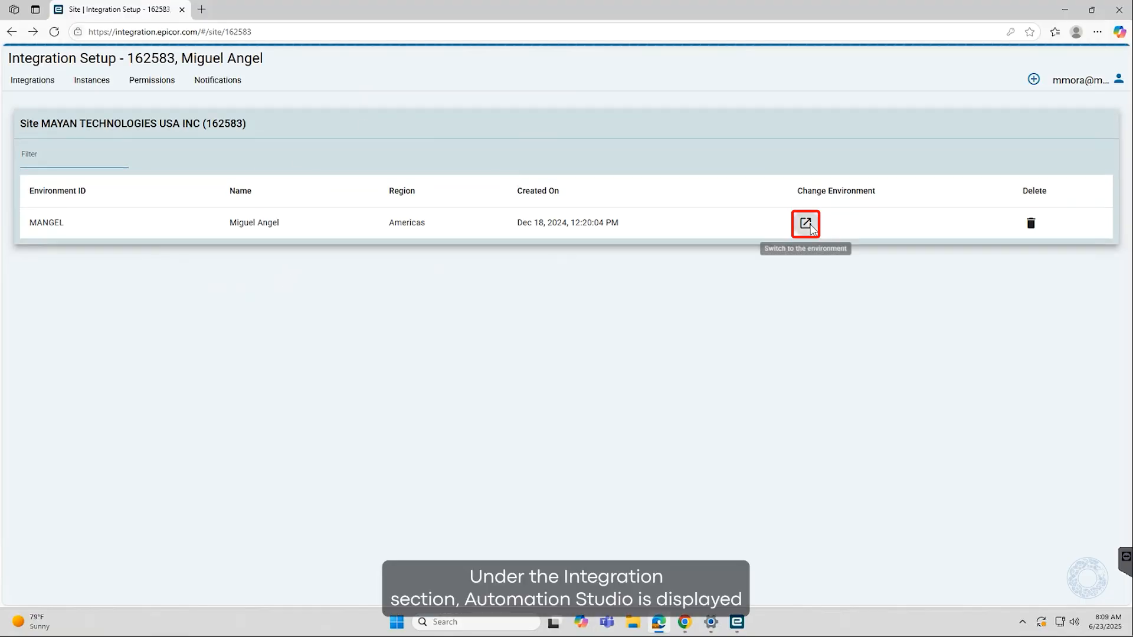
Switch to the MANGEL environment and view its registered instances
{"action": "left_click", "coordinate": [806, 224]}
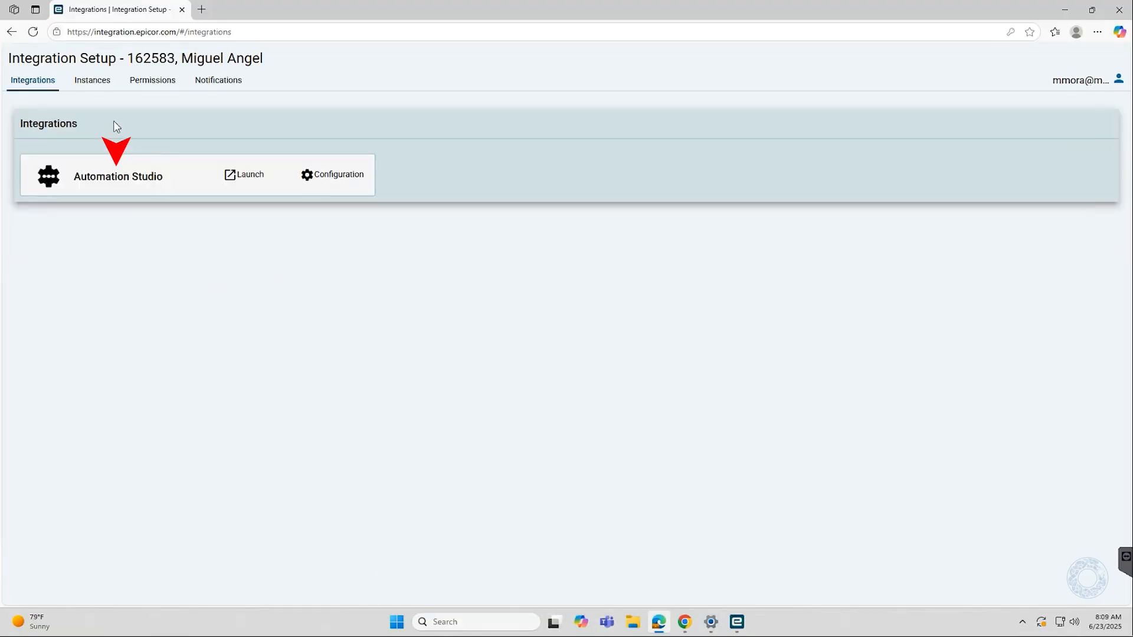
{"action": "left_click", "coordinate": [92, 81]}
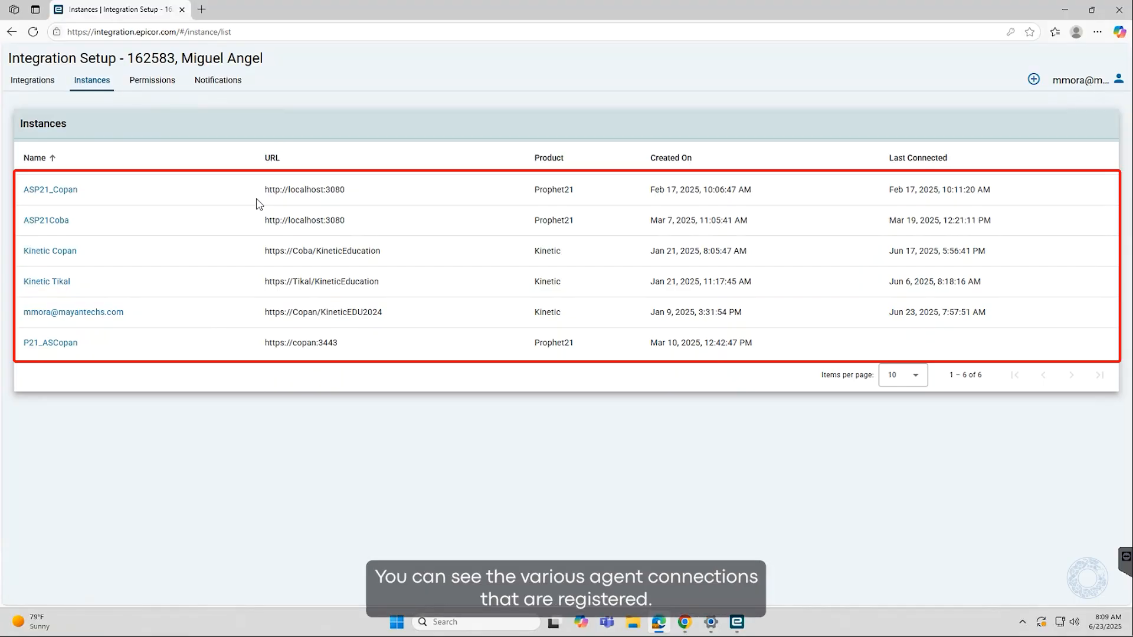
Open the Register an Instance form and browse its product options without registering
{"action": "left_click", "coordinate": [1033, 80]}
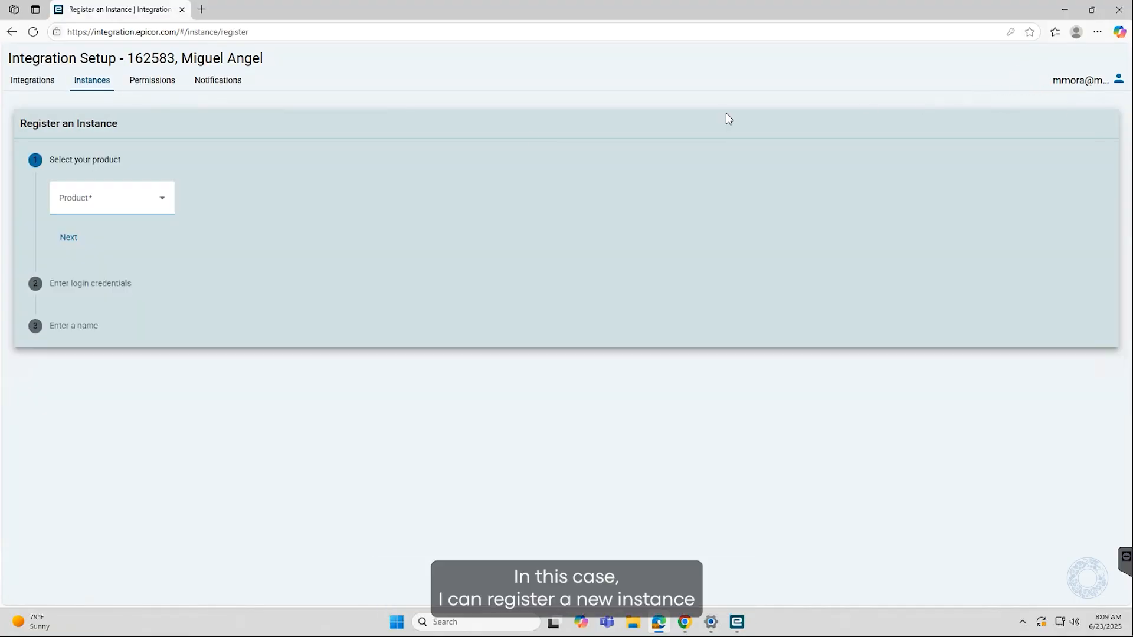
{"action": "left_click", "coordinate": [169, 196]}
{"action": "left_click", "coordinate": [389, 241]}
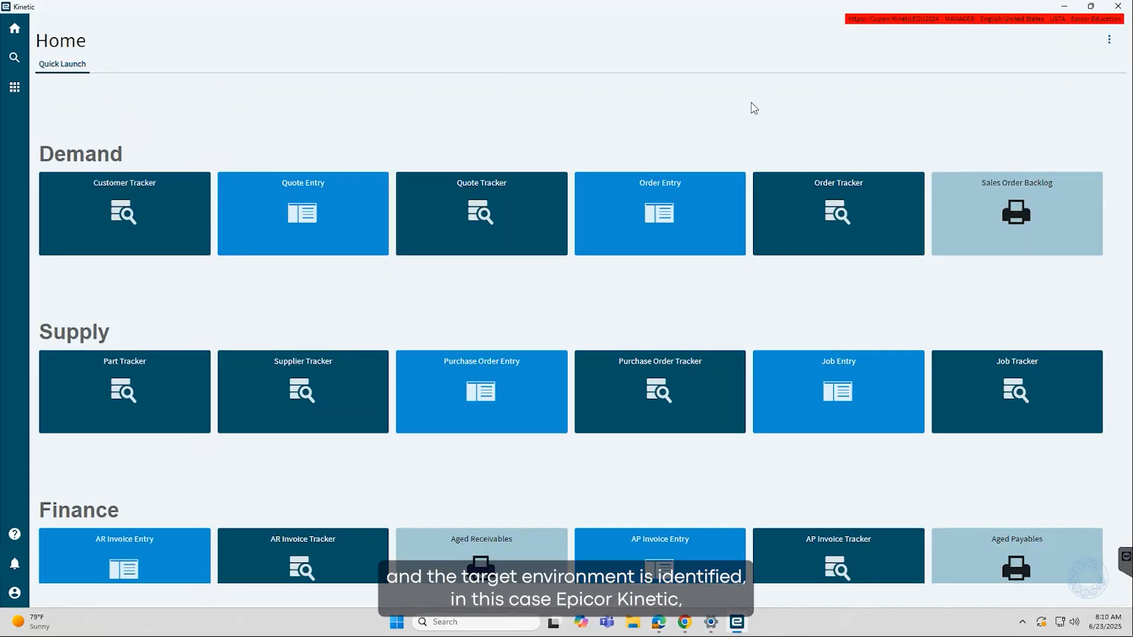
In Kinetic, search the menu for automation and open Automation Studio in a maximized window
{"action": "left_click", "coordinate": [15, 59]}
{"action": "type", "text": "automation"}
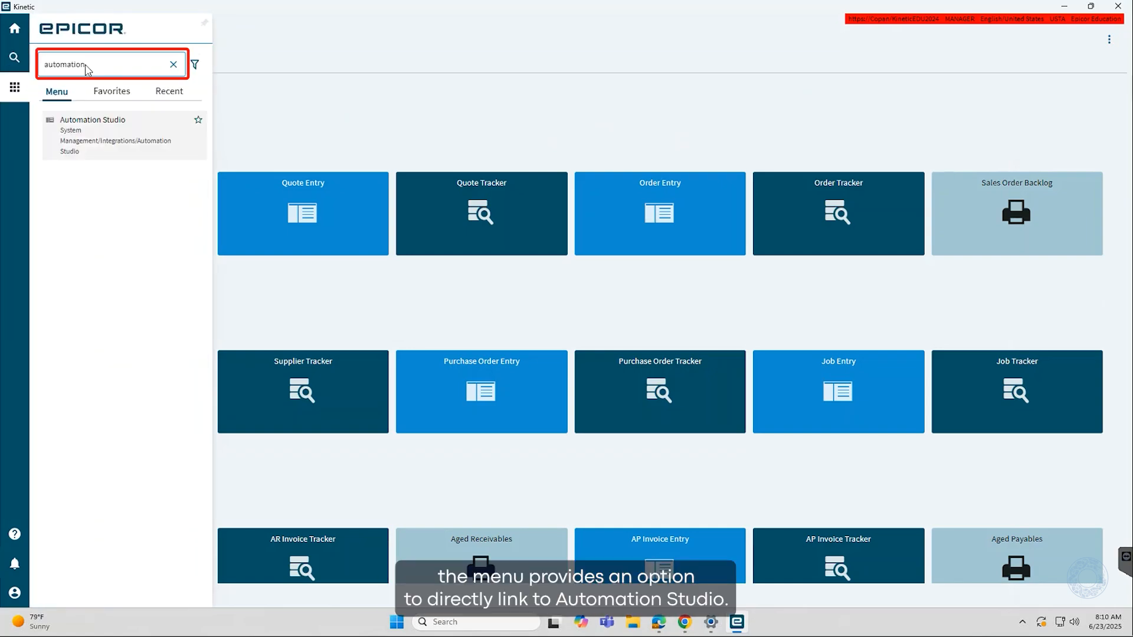
{"action": "left_click", "coordinate": [94, 136]}
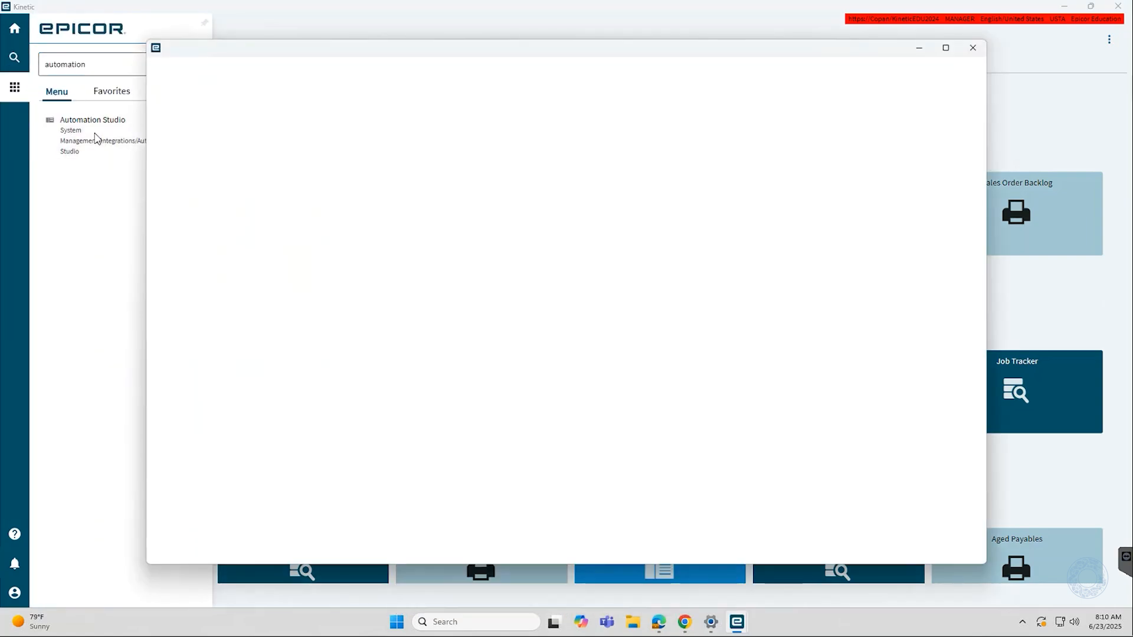
{"action": "left_click", "coordinate": [946, 49]}
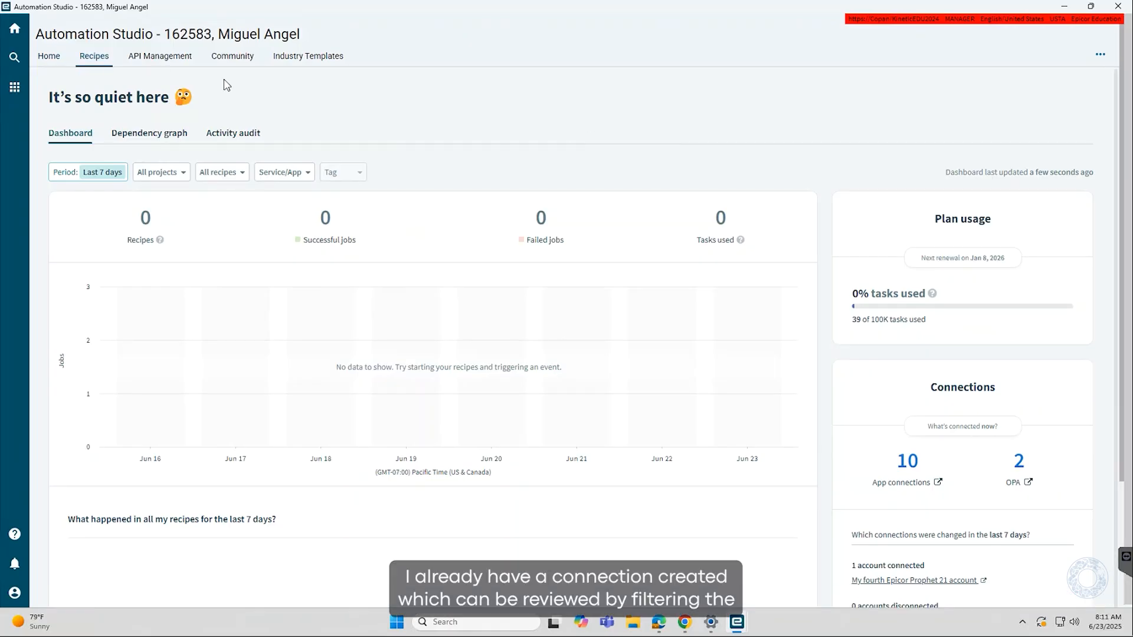
Filter the Recipes assets to connections and review the Epicor Kinetic Copan Connection
{"action": "left_click", "coordinate": [93, 56]}
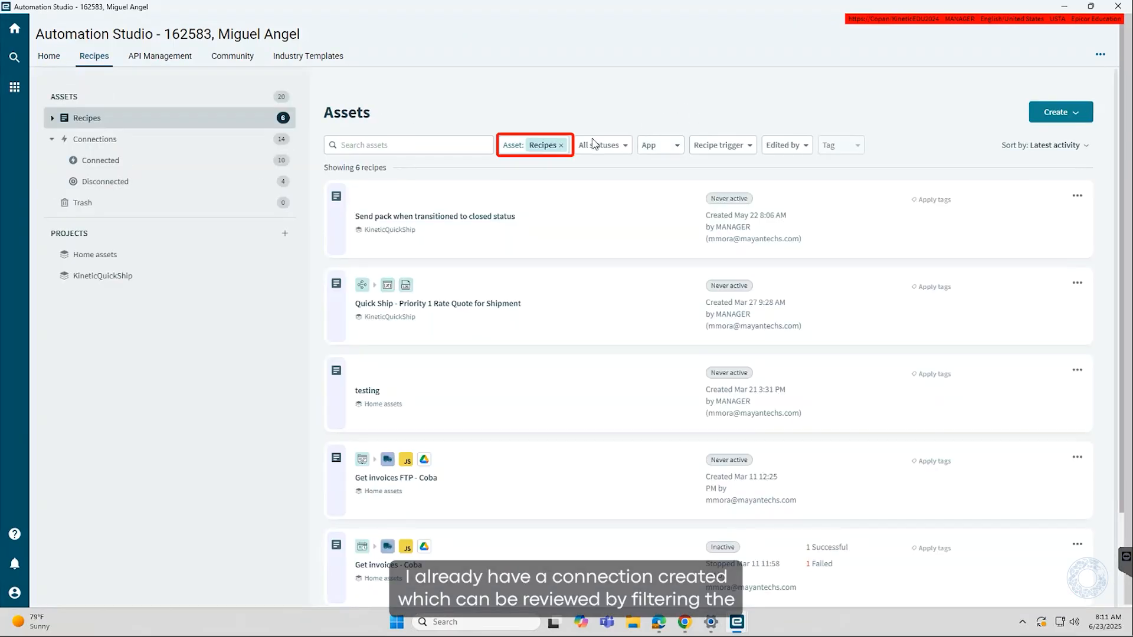
{"action": "left_click", "coordinate": [561, 145]}
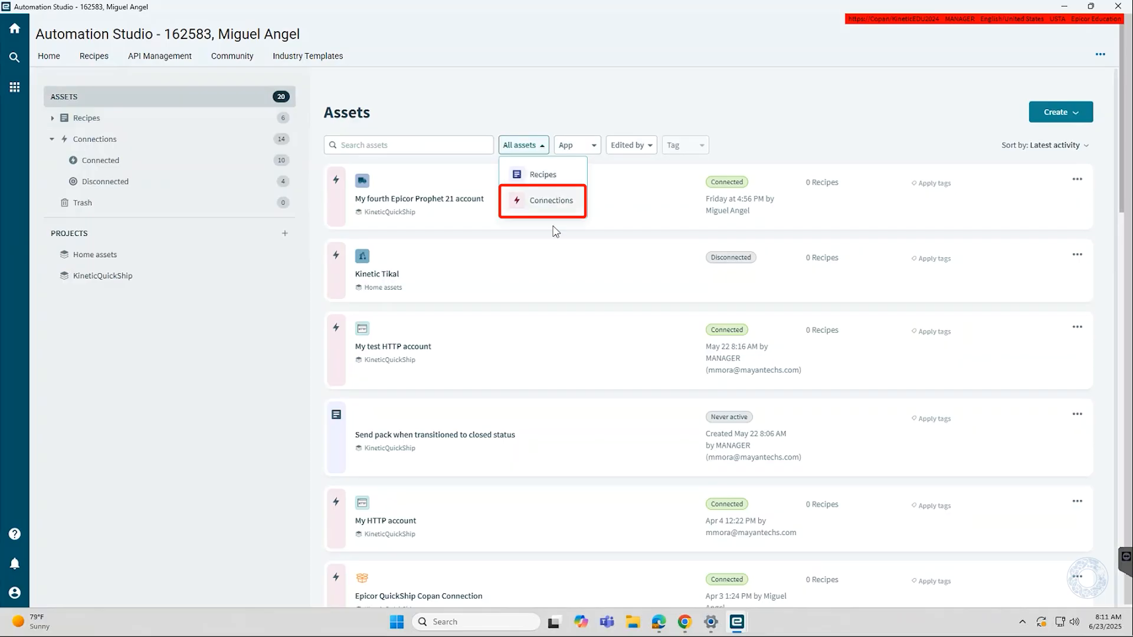
{"action": "left_click", "coordinate": [554, 204]}
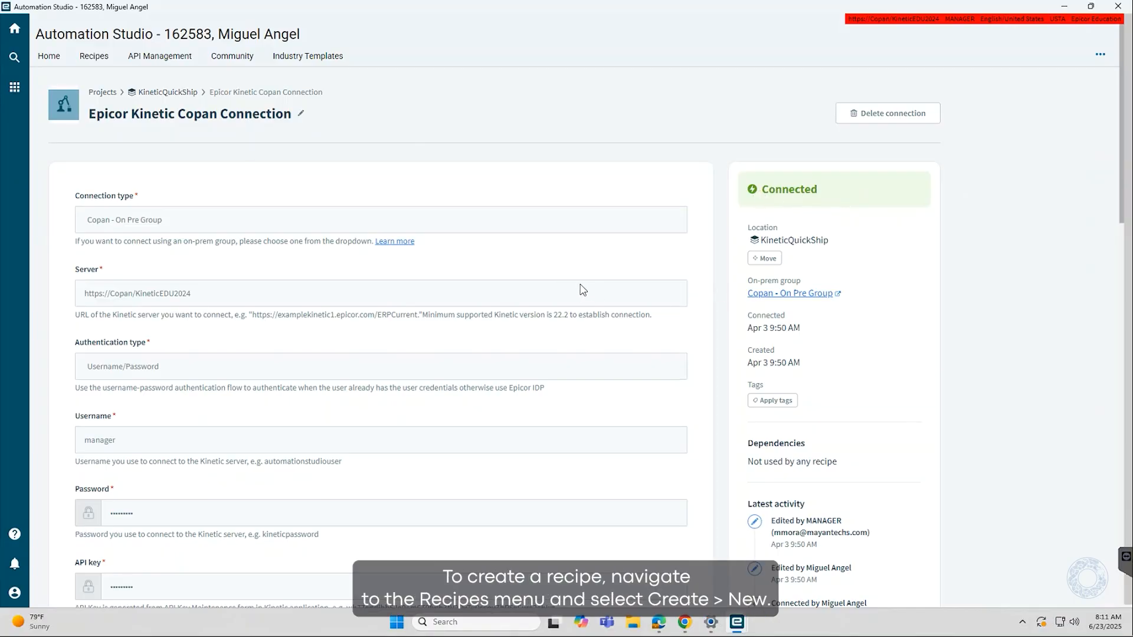
Start creating a new recipe from the Recipes assets page
{"action": "left_click", "coordinate": [92, 58]}
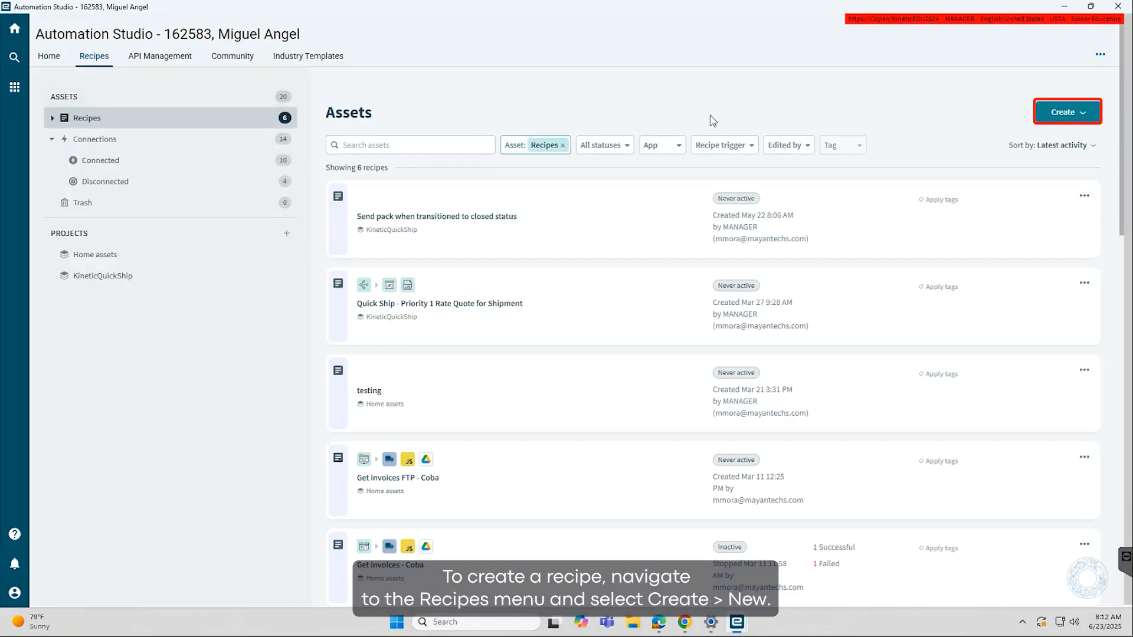
{"action": "left_click", "coordinate": [1076, 112]}
{"action": "left_click", "coordinate": [1050, 140]}
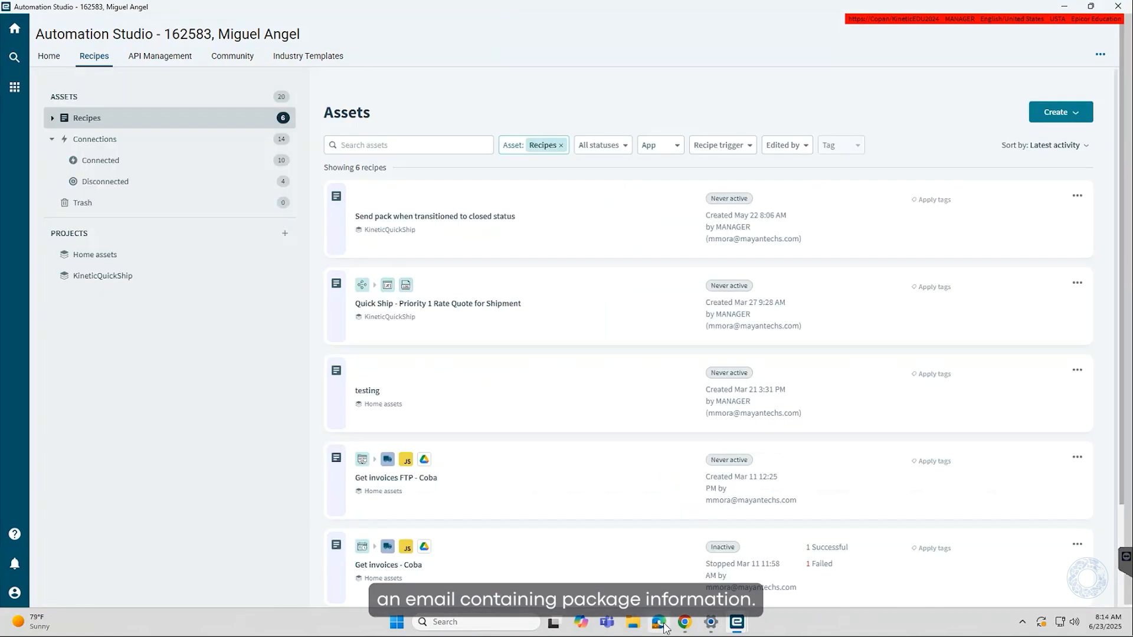
In the browser, open the integration.epicor.com integrations page and launch Automation Studio
{"action": "left_click", "coordinate": [661, 625]}
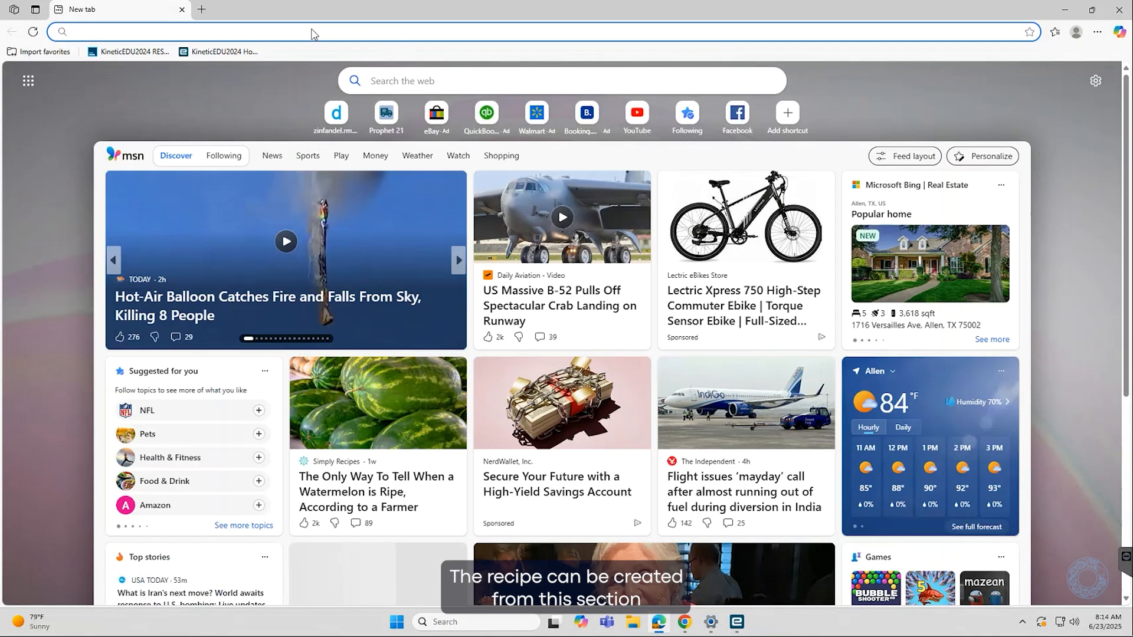
{"action": "type", "text": "int"}
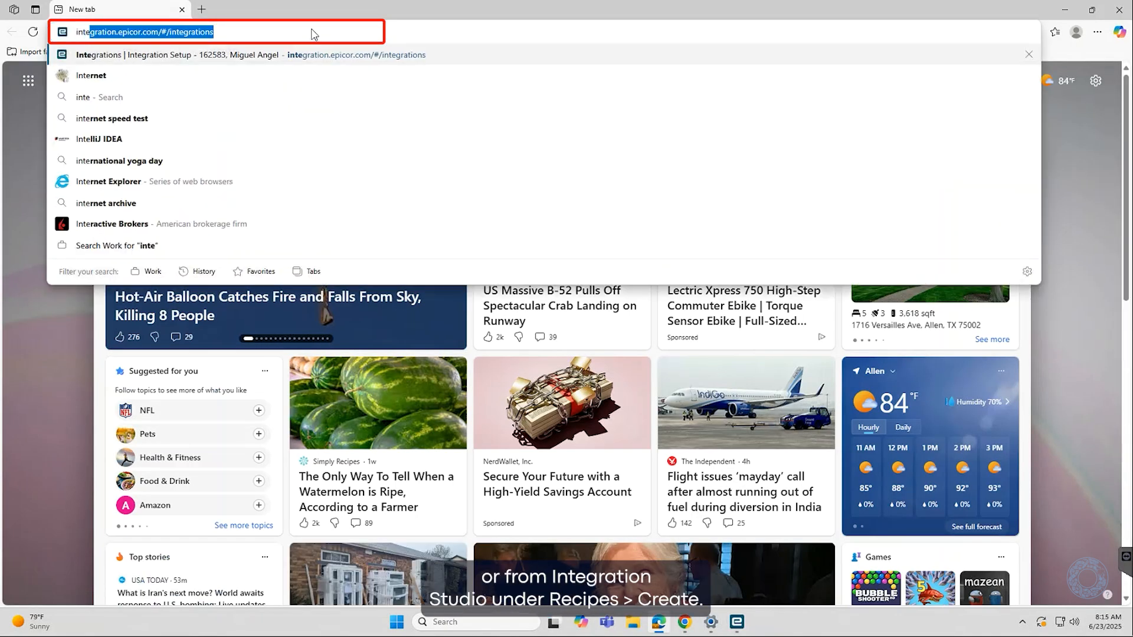
{"action": "key", "text": "Return"}
{"action": "left_click", "coordinate": [293, 175]}
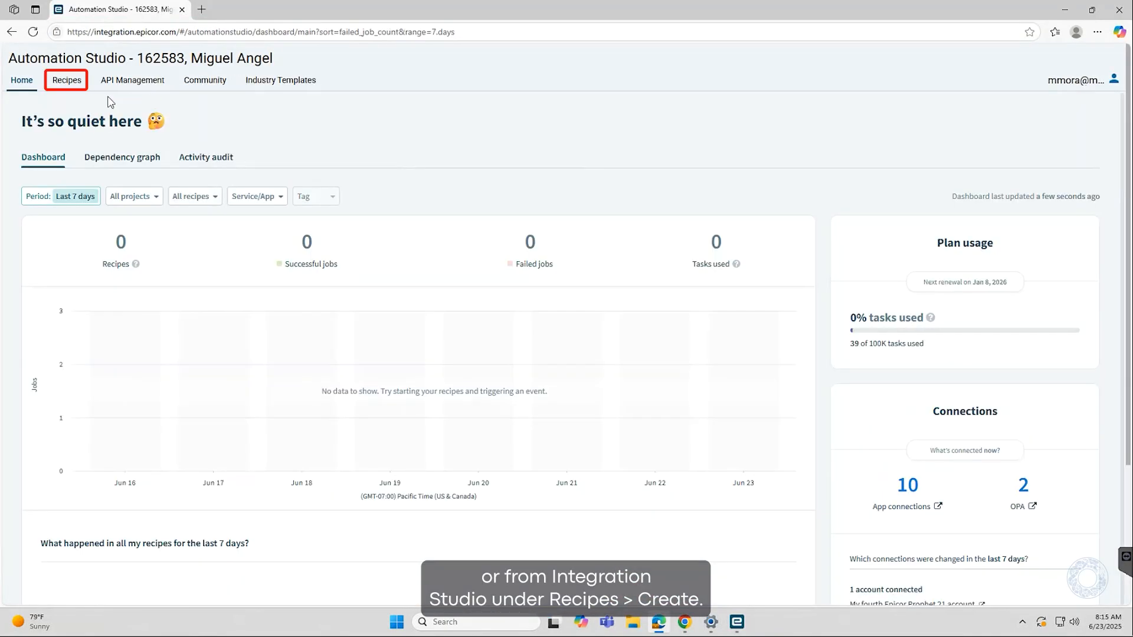
Create a new recipe named SendEmailShipmentPack in KineticQuickShip, triggered from an app, and start building it
{"action": "left_click", "coordinate": [60, 81]}
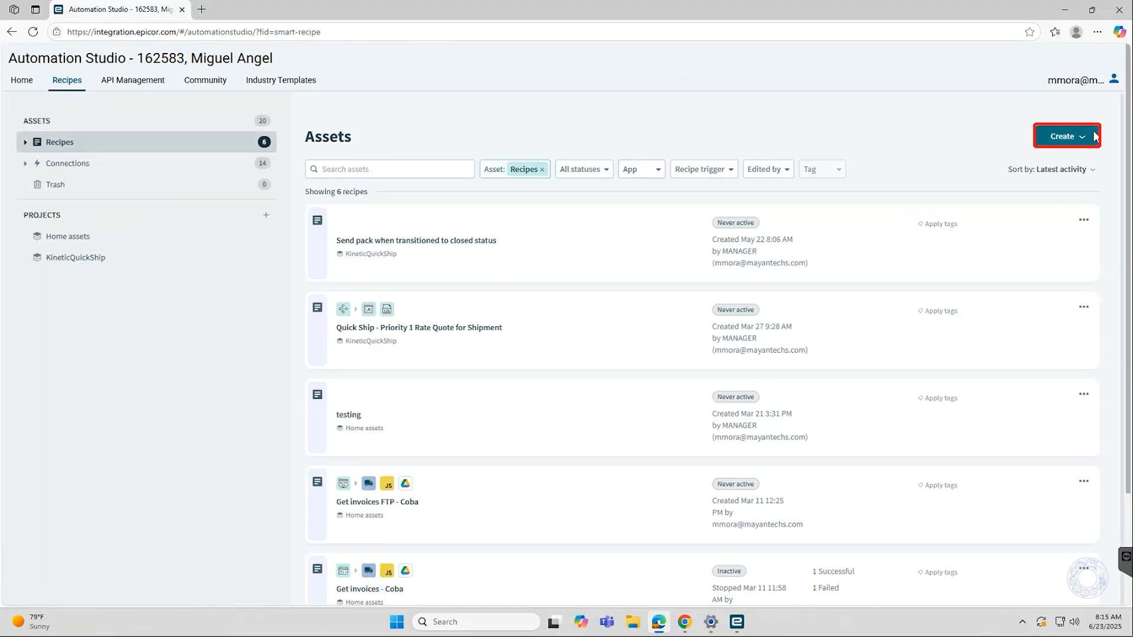
{"action": "left_click", "coordinate": [1092, 136]}
{"action": "left_click", "coordinate": [1063, 164]}
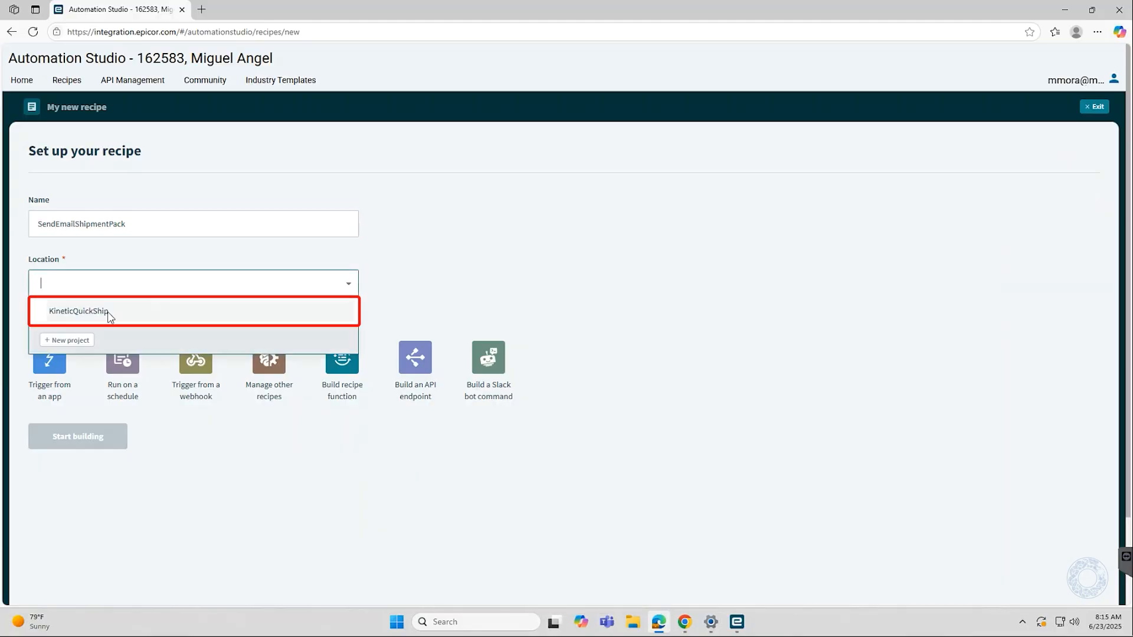
{"action": "left_click", "coordinate": [110, 317]}
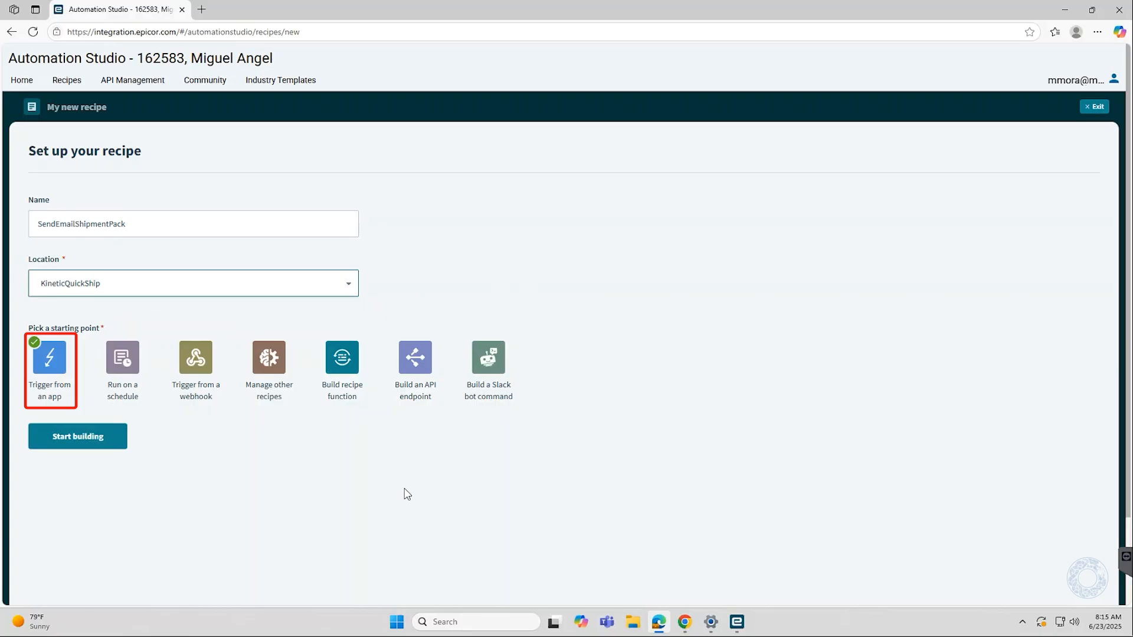
{"action": "left_click", "coordinate": [76, 435]}
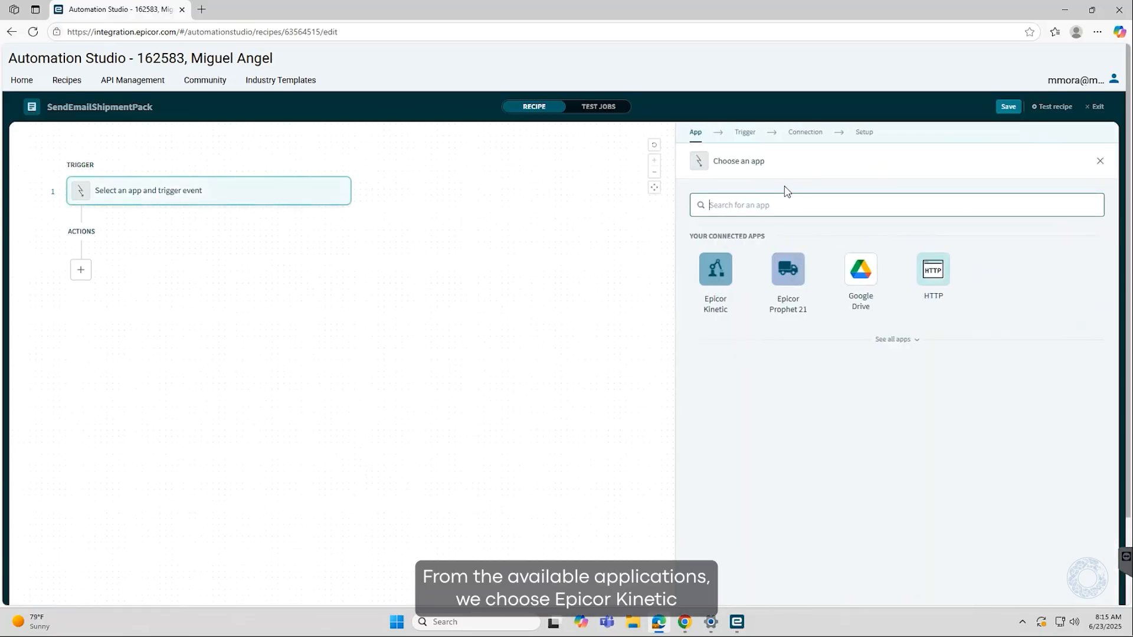
Set the trigger to Epicor Kinetic New/updated record using the Epicor Kinetic Copan Connection
{"action": "left_click", "coordinate": [711, 271]}
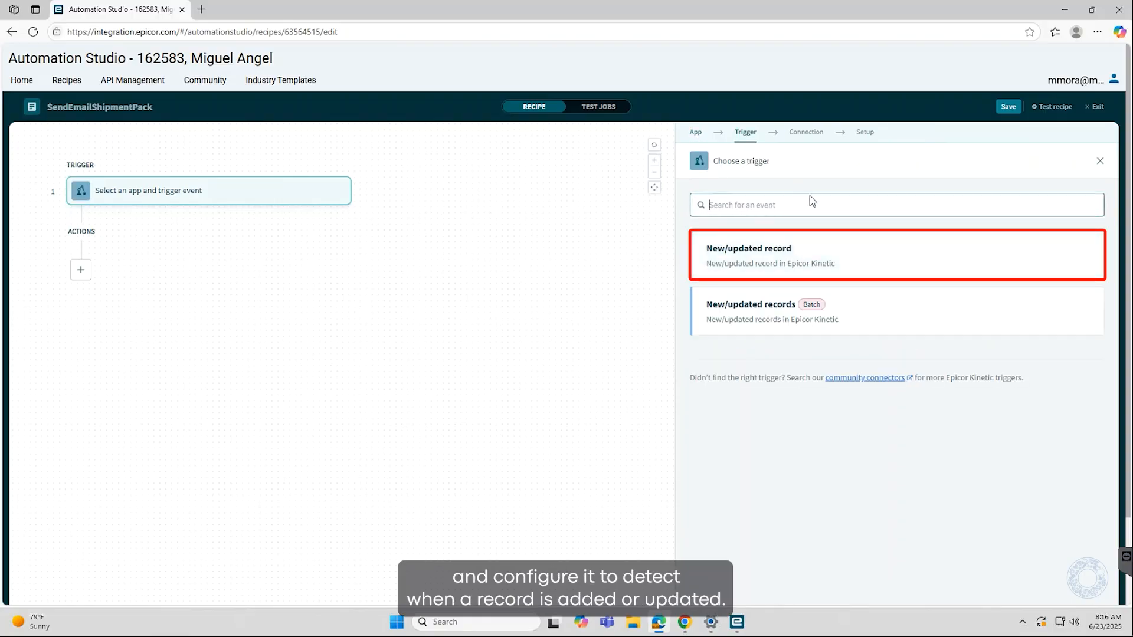
{"action": "left_click", "coordinate": [748, 255]}
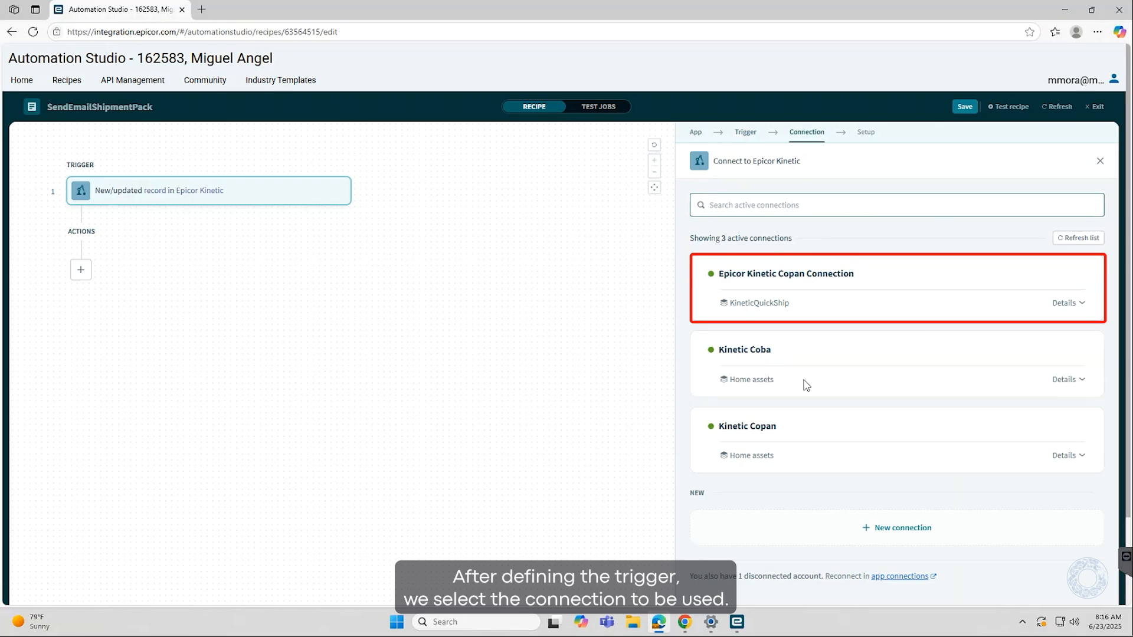
{"action": "left_click", "coordinate": [833, 286]}
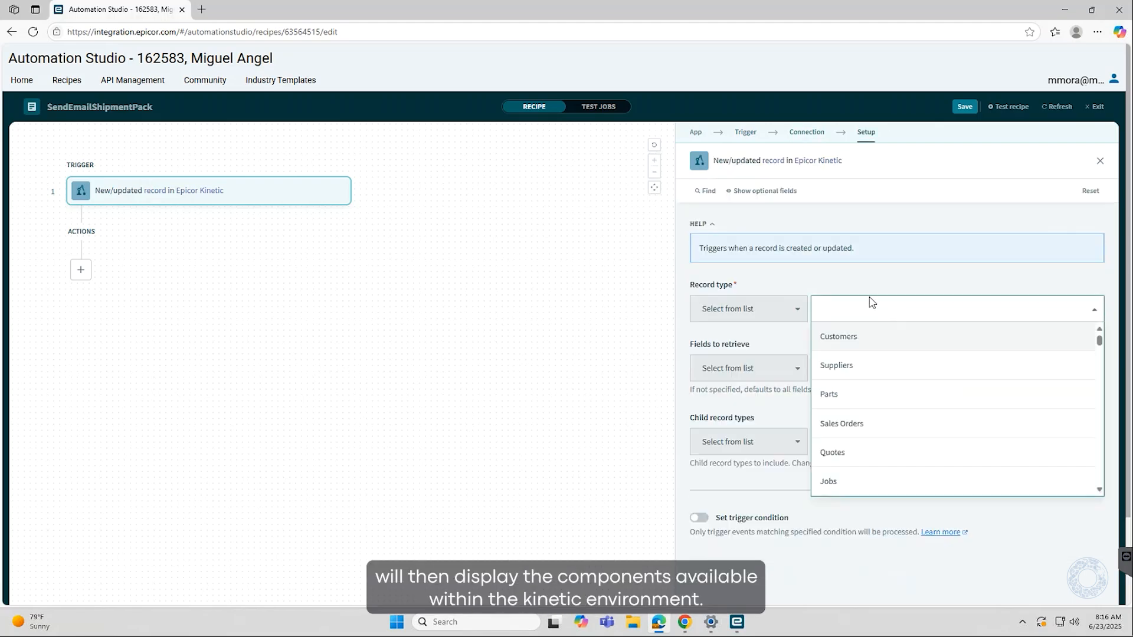
Set the trigger's record type to Customer Ships
{"action": "type", "text": "customer s"}
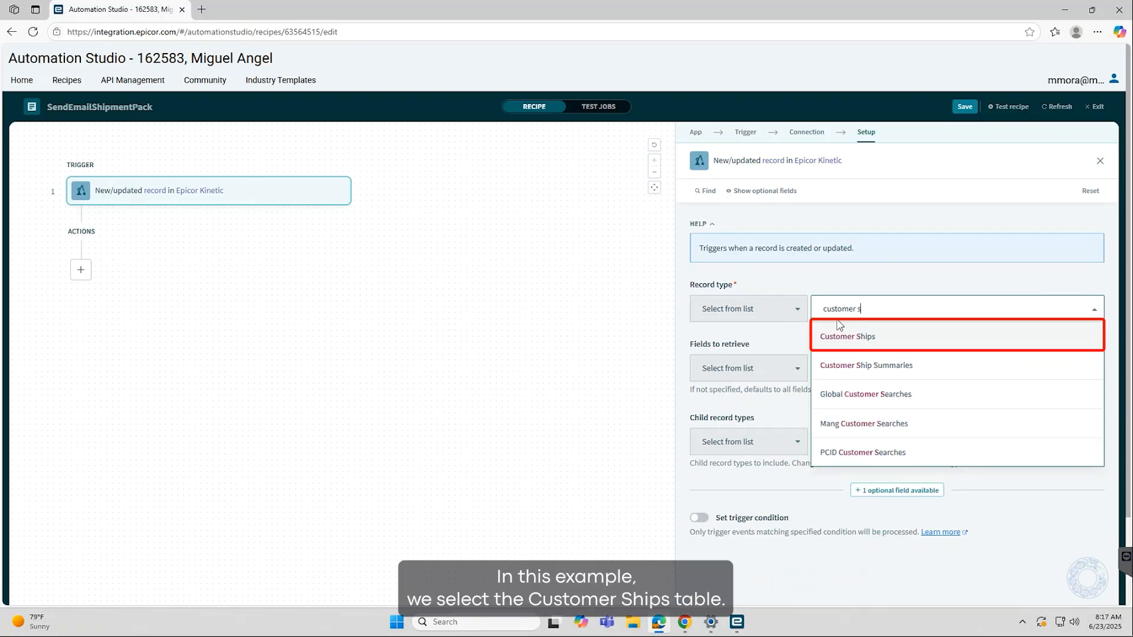
{"action": "left_click", "coordinate": [871, 337]}
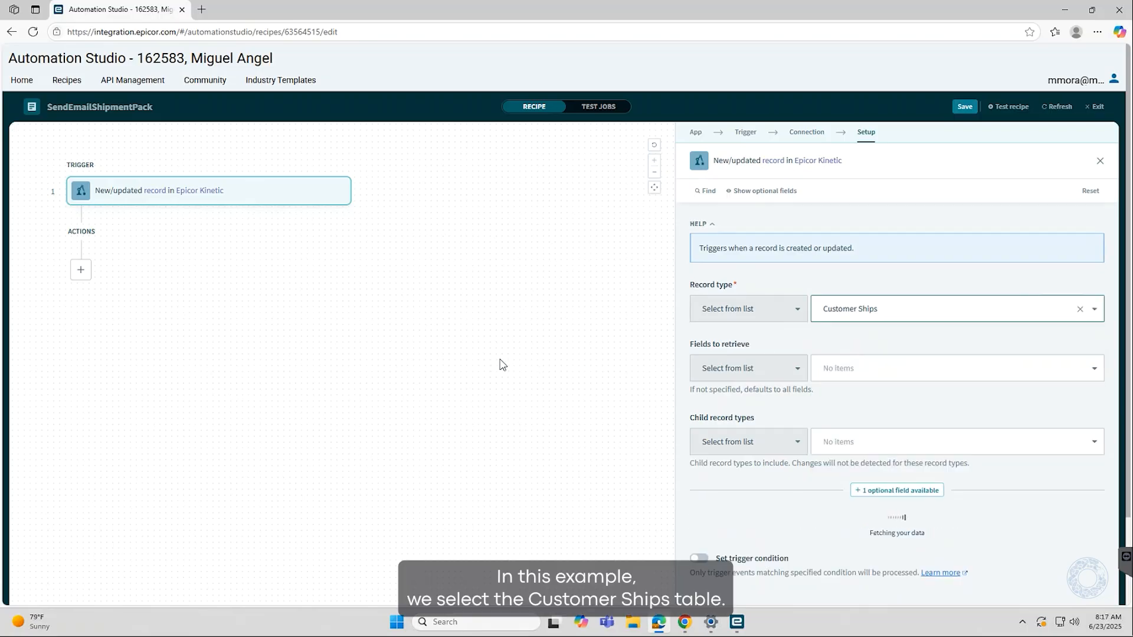
{"action": "scroll", "coordinate": [906, 341], "scroll_direction": "down", "scroll_amount": 1}
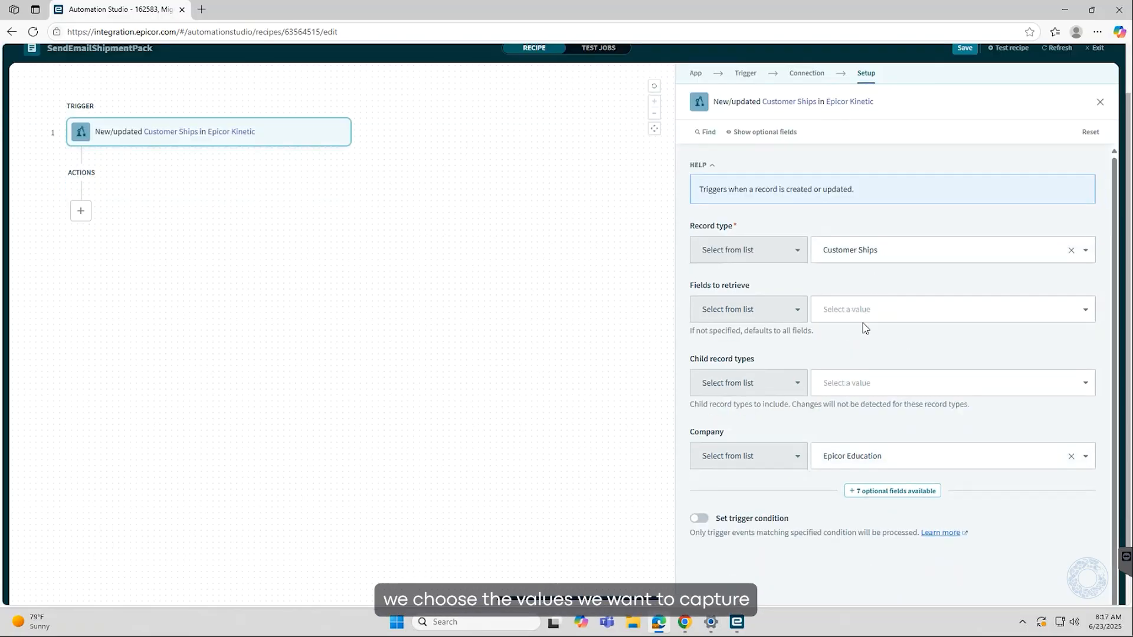
Select Company, Pack number, Ship date, Ship via code, Ship person and Entry person as fields to retrieve
{"action": "left_click", "coordinate": [889, 314]}
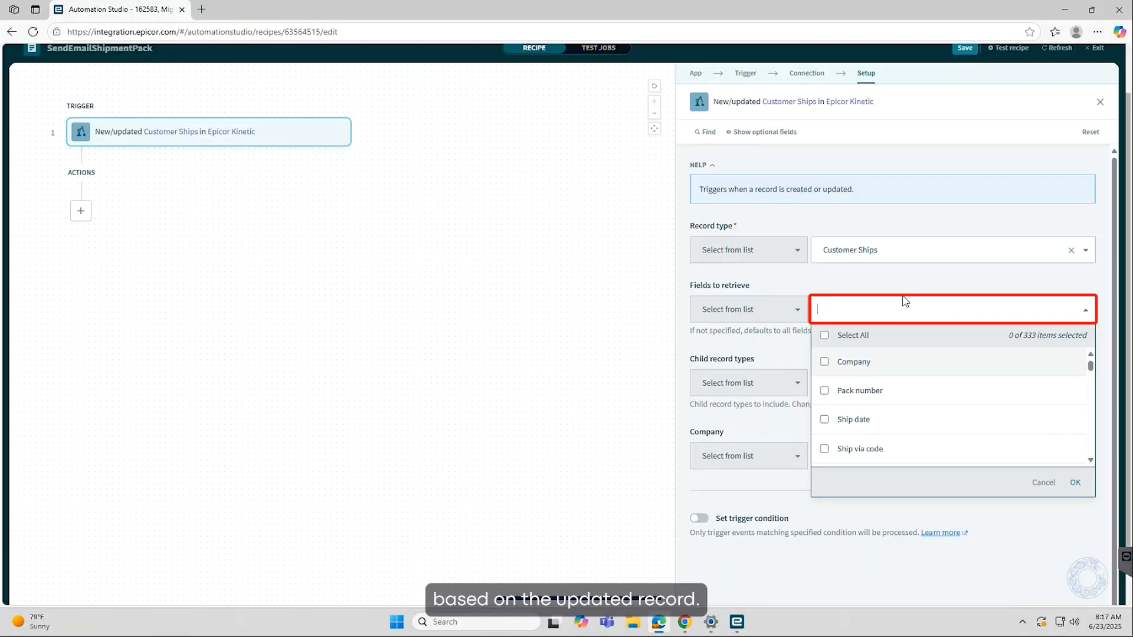
{"action": "left_click", "coordinate": [825, 363]}
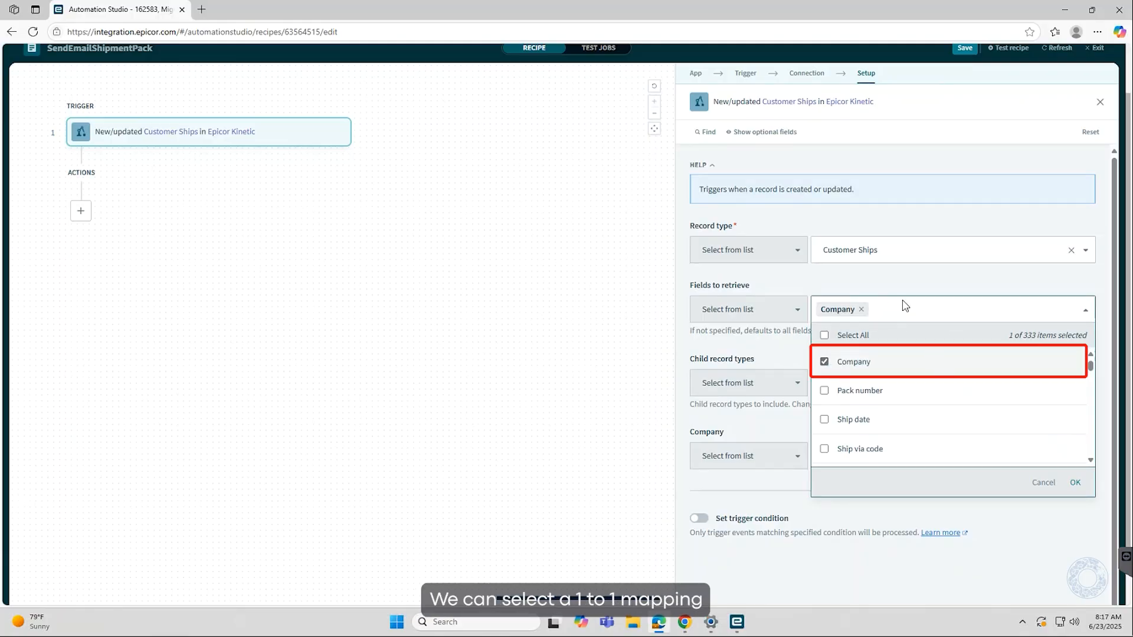
{"action": "left_click", "coordinate": [824, 391]}
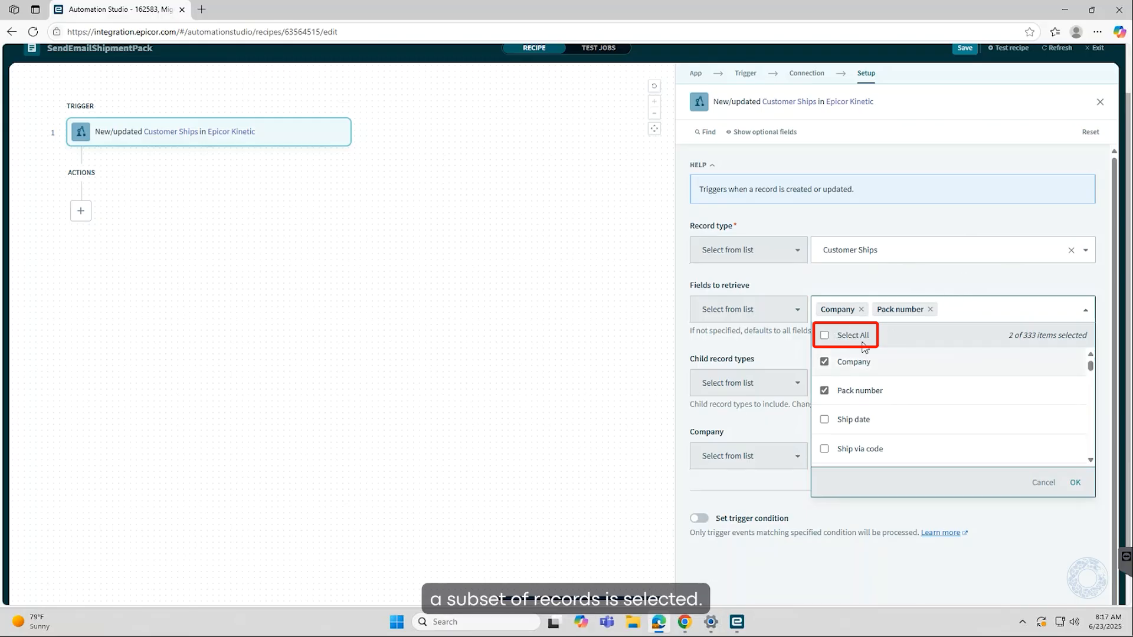
{"action": "left_click", "coordinate": [824, 419]}
{"action": "scroll", "coordinate": [826, 413], "scroll_direction": "down", "scroll_amount": 2}
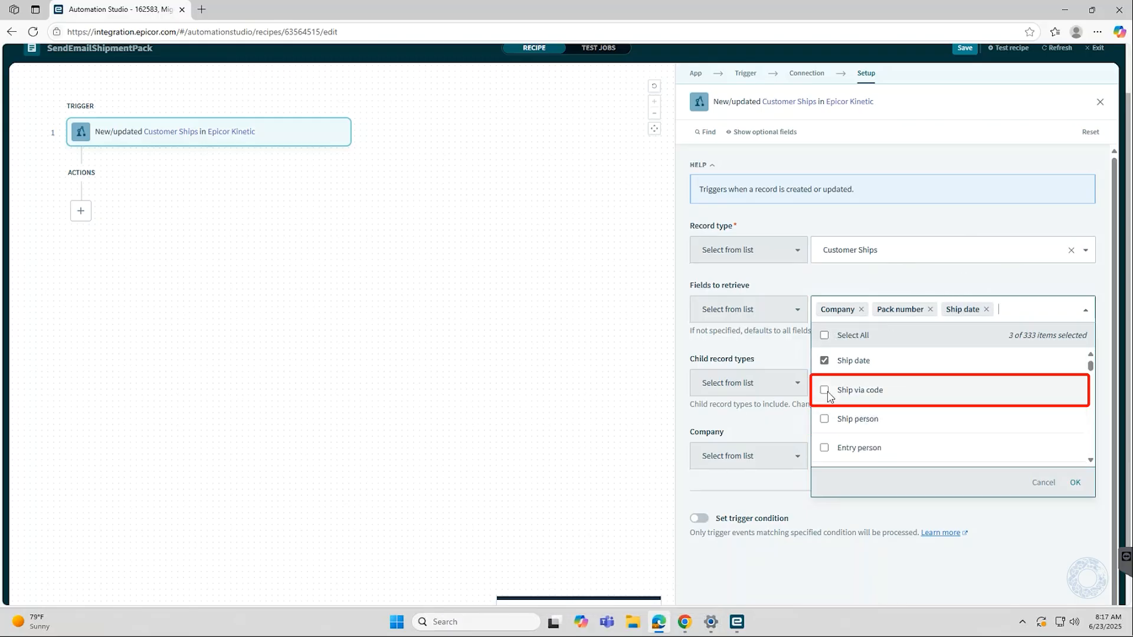
{"action": "left_click", "coordinate": [824, 389]}
{"action": "left_click", "coordinate": [826, 419]}
{"action": "left_click", "coordinate": [825, 462]}
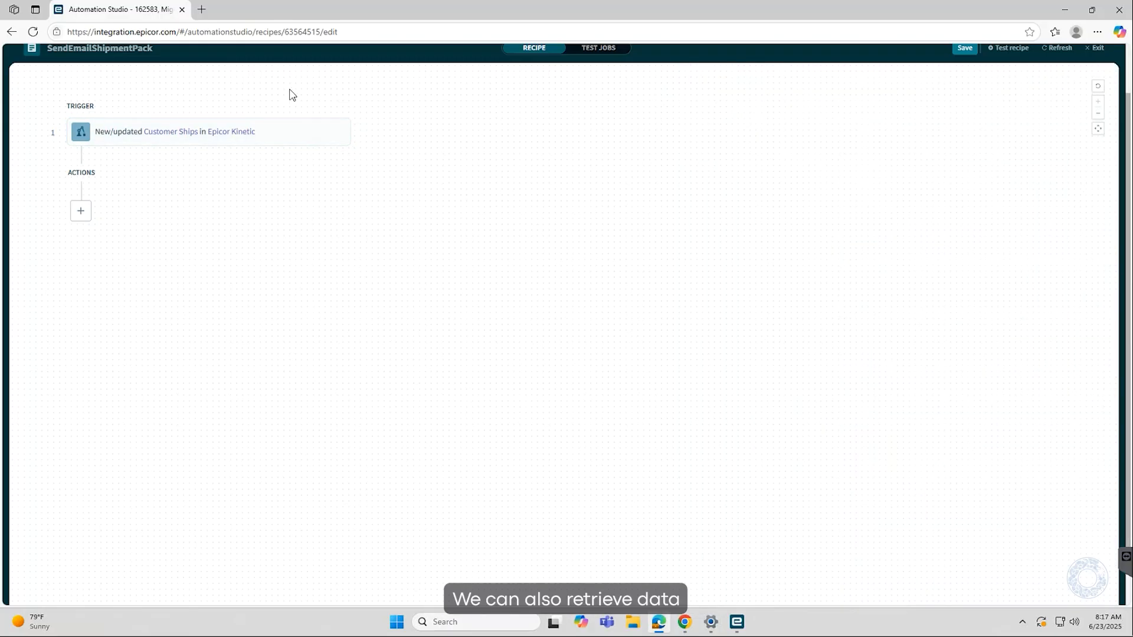
Add Ship Dtl as a child record type in the trigger setup
{"action": "left_click", "coordinate": [291, 131]}
{"action": "scroll", "coordinate": [948, 374], "scroll_direction": "down", "scroll_amount": 1}
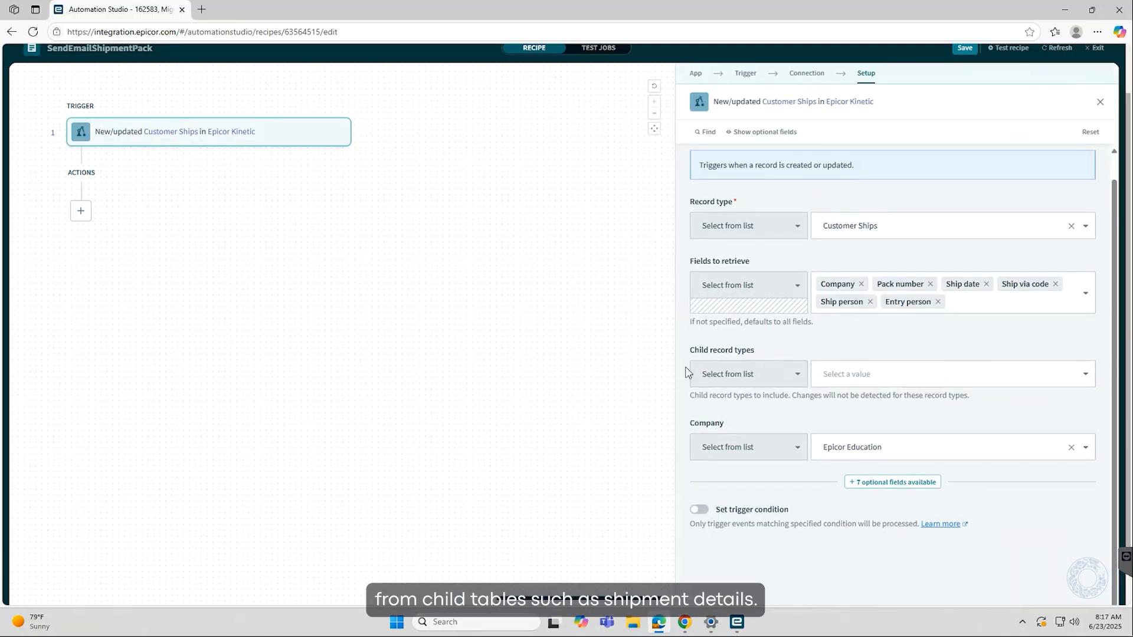
{"action": "left_click", "coordinate": [936, 372]}
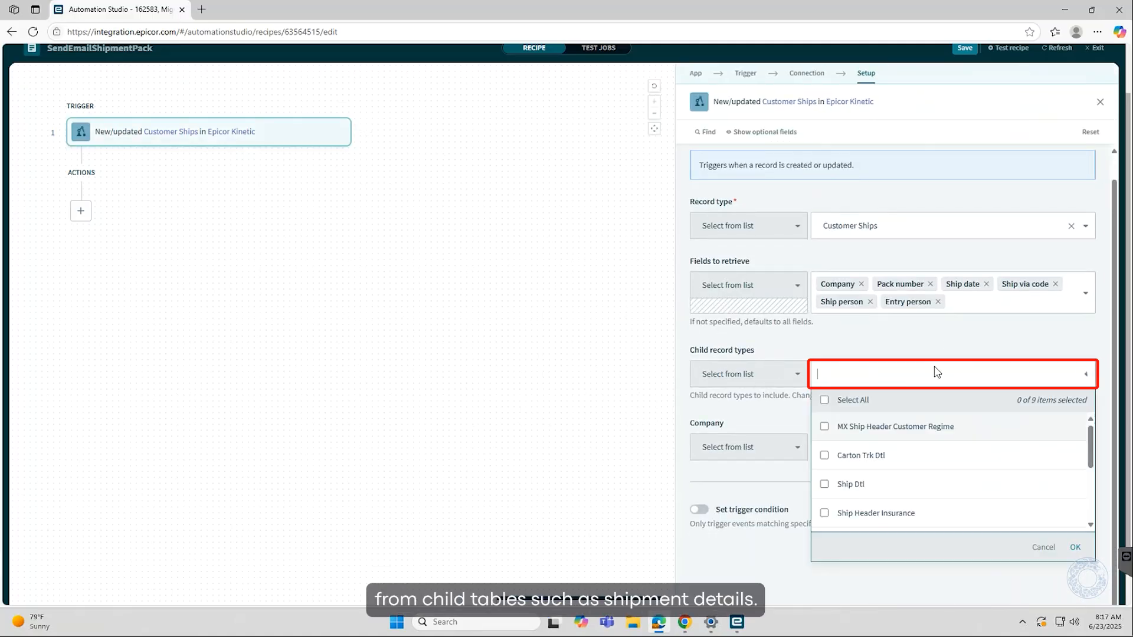
{"action": "left_click", "coordinate": [877, 485]}
{"action": "left_click", "coordinate": [919, 339]}
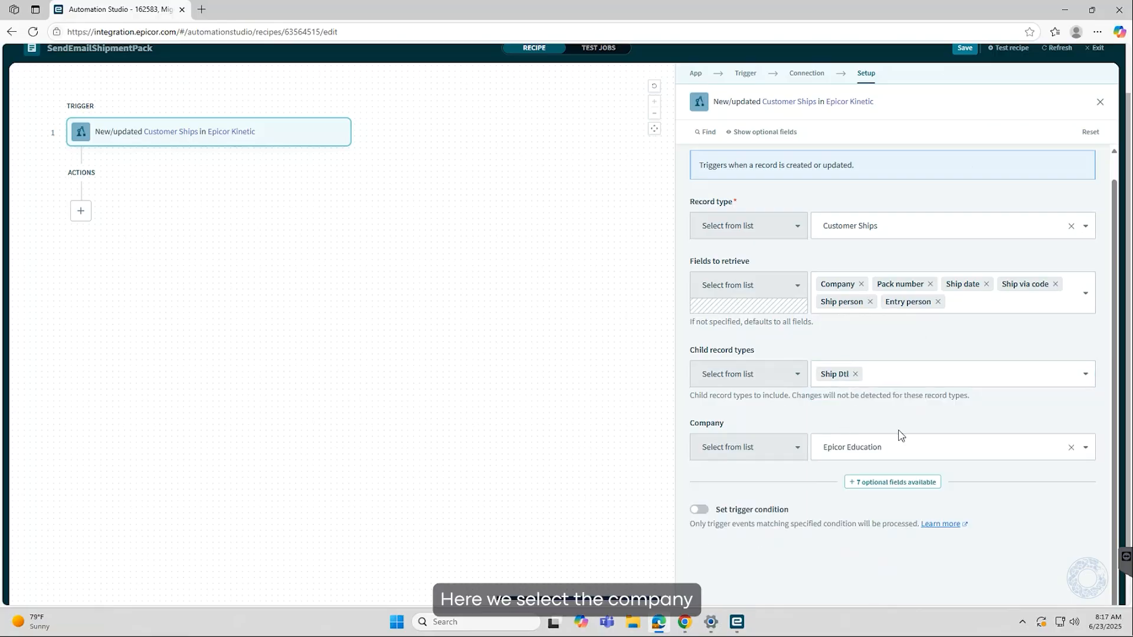
{"action": "left_click", "coordinate": [946, 446]}
{"action": "left_click", "coordinate": [793, 414]}
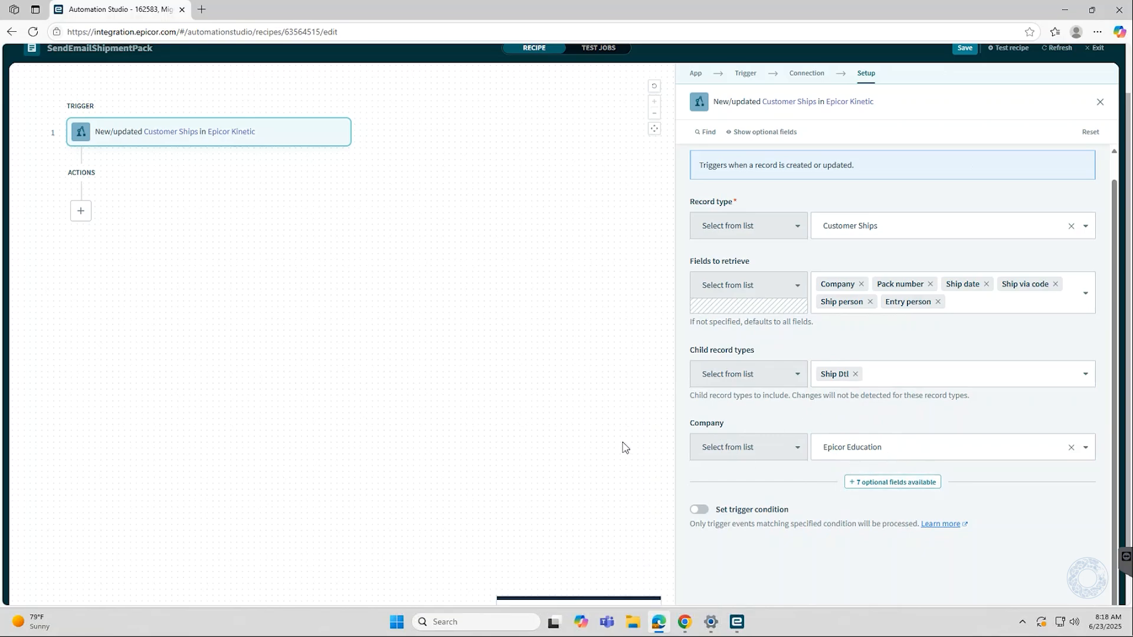
{"action": "left_click", "coordinate": [699, 509]}
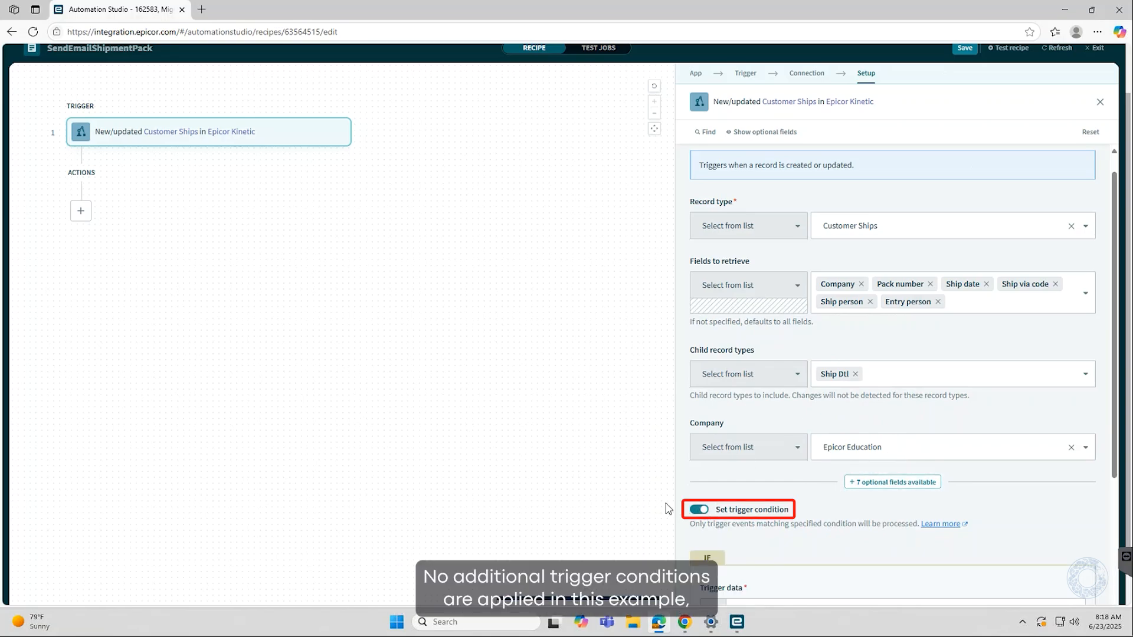
{"action": "scroll", "coordinate": [1106, 380], "scroll_direction": "down", "scroll_amount": 1}
{"action": "scroll", "coordinate": [1106, 375], "scroll_direction": "down", "scroll_amount": 5}
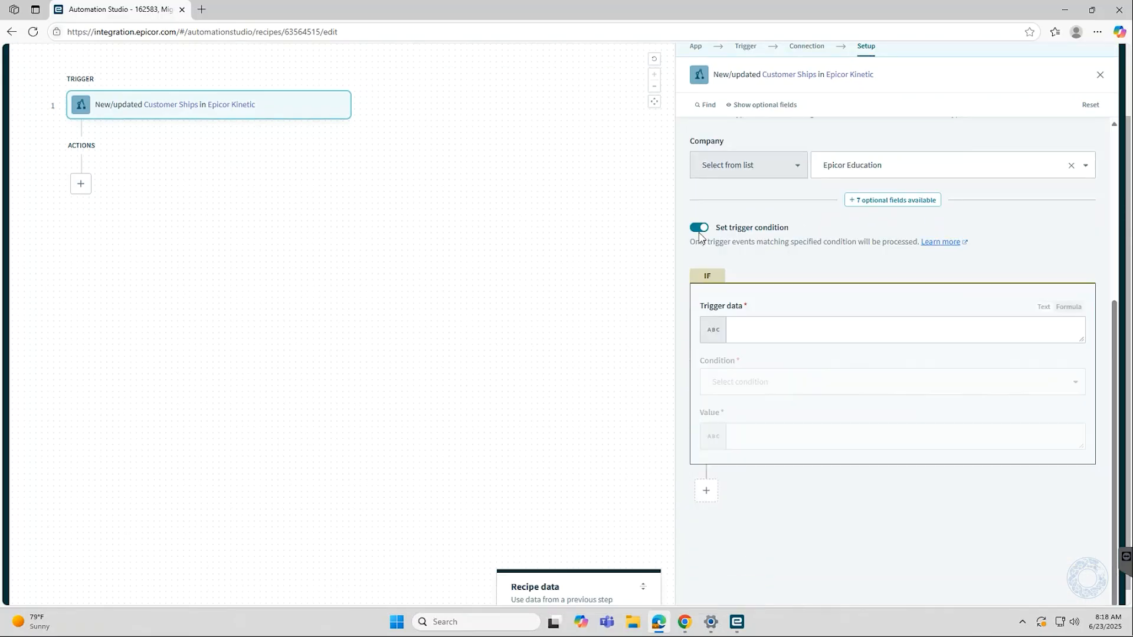
{"action": "left_click", "coordinate": [699, 230]}
{"action": "left_click", "coordinate": [511, 293]}
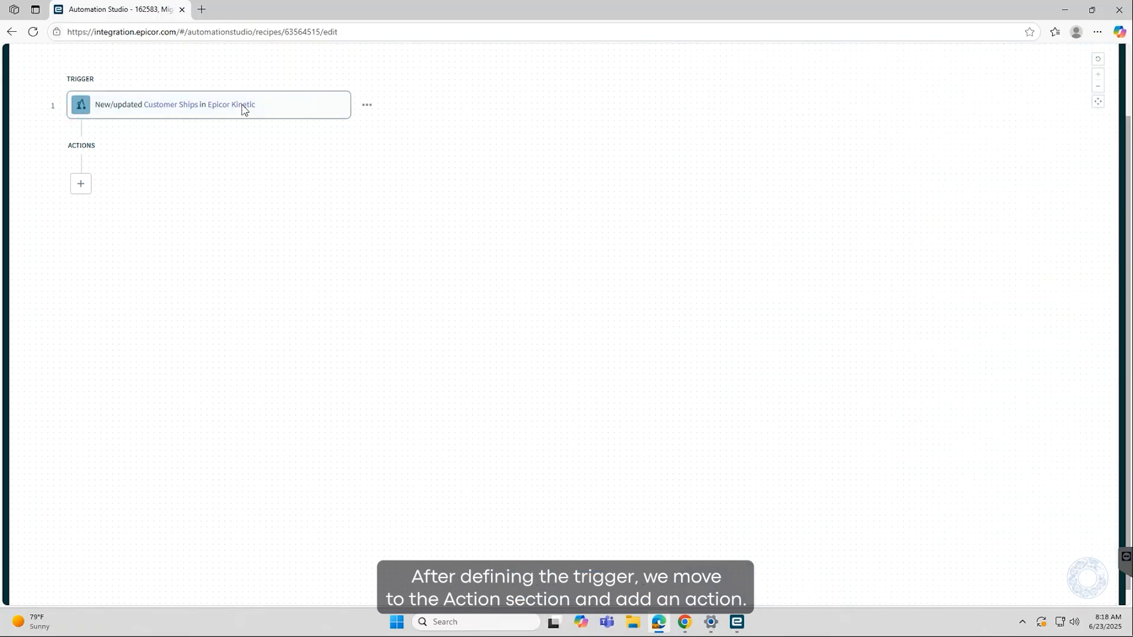
Add an app action that sends an email via Workato
{"action": "left_click", "coordinate": [81, 183]}
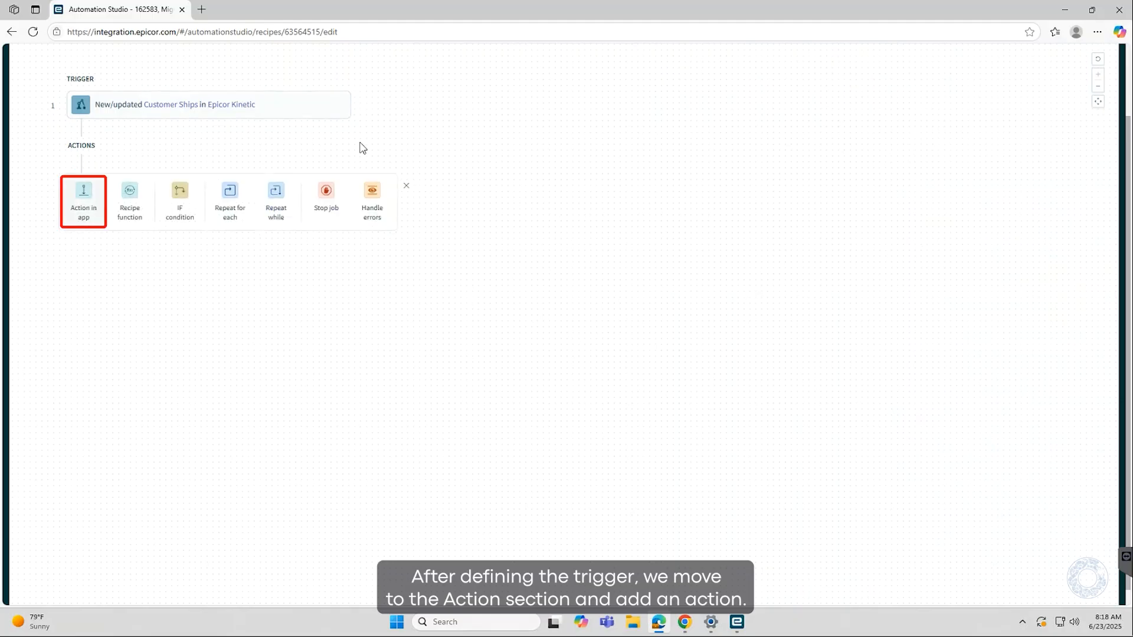
{"action": "left_click", "coordinate": [88, 197]}
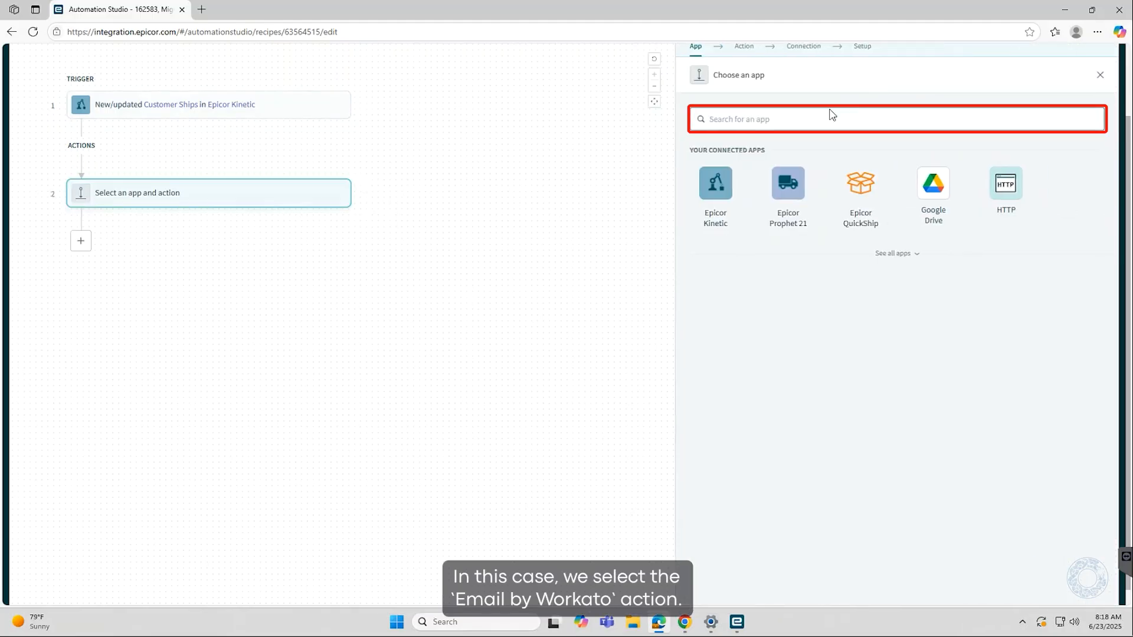
{"action": "type", "text": "email"}
{"action": "left_click", "coordinate": [716, 188]}
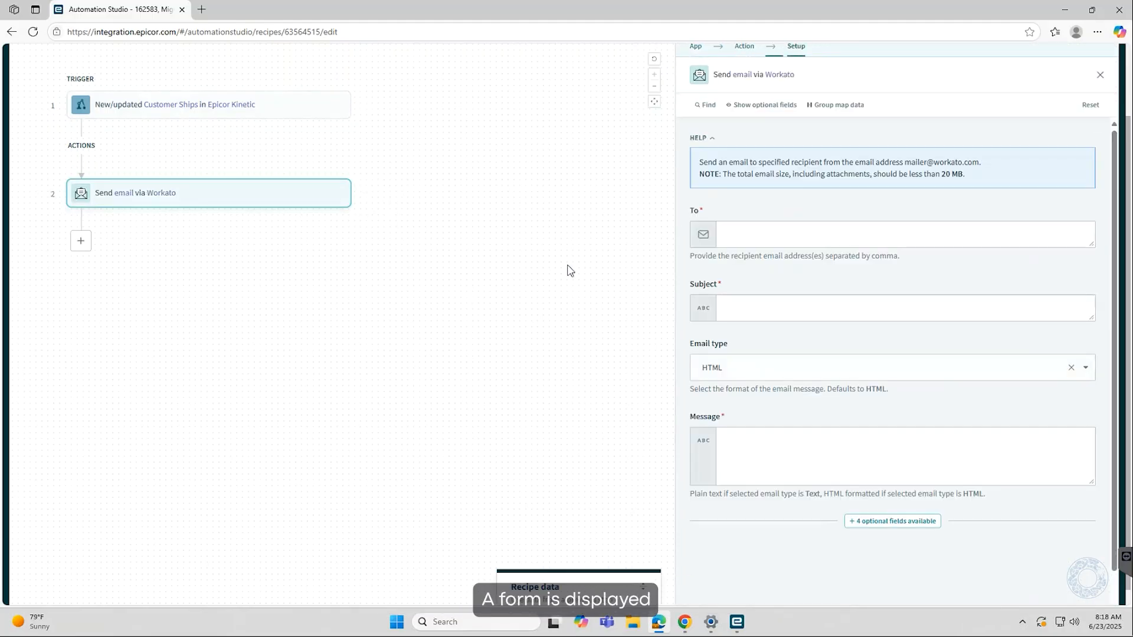
Fill in the recipient's e-mail address in the To field
{"action": "left_click", "coordinate": [769, 236]}
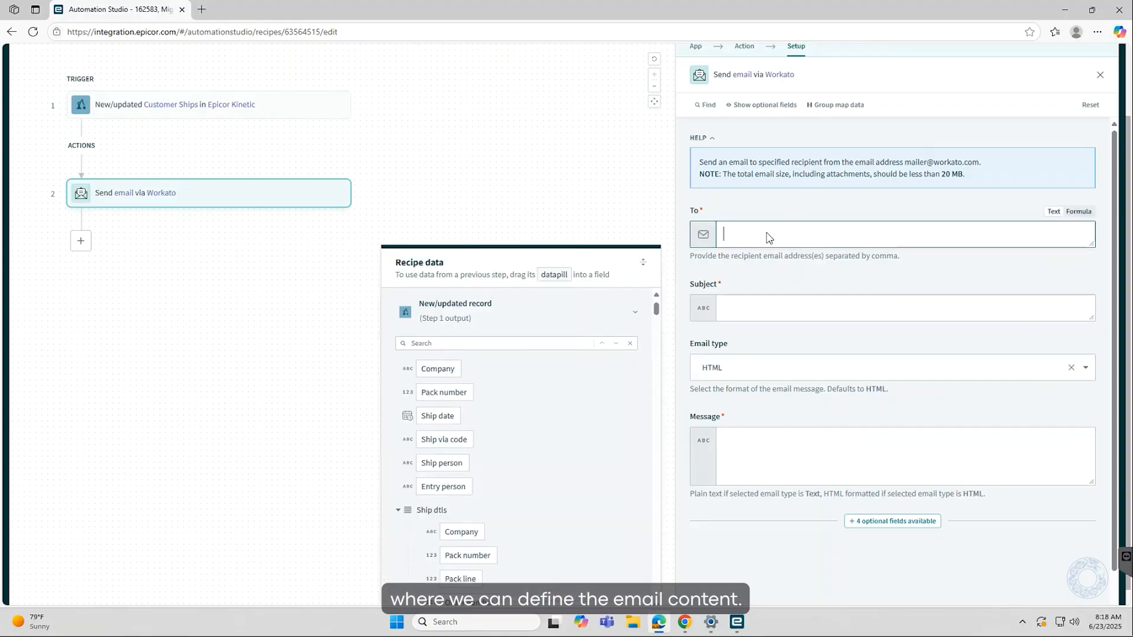
{"action": "scroll", "coordinate": [548, 466], "scroll_direction": "down", "scroll_amount": 5}
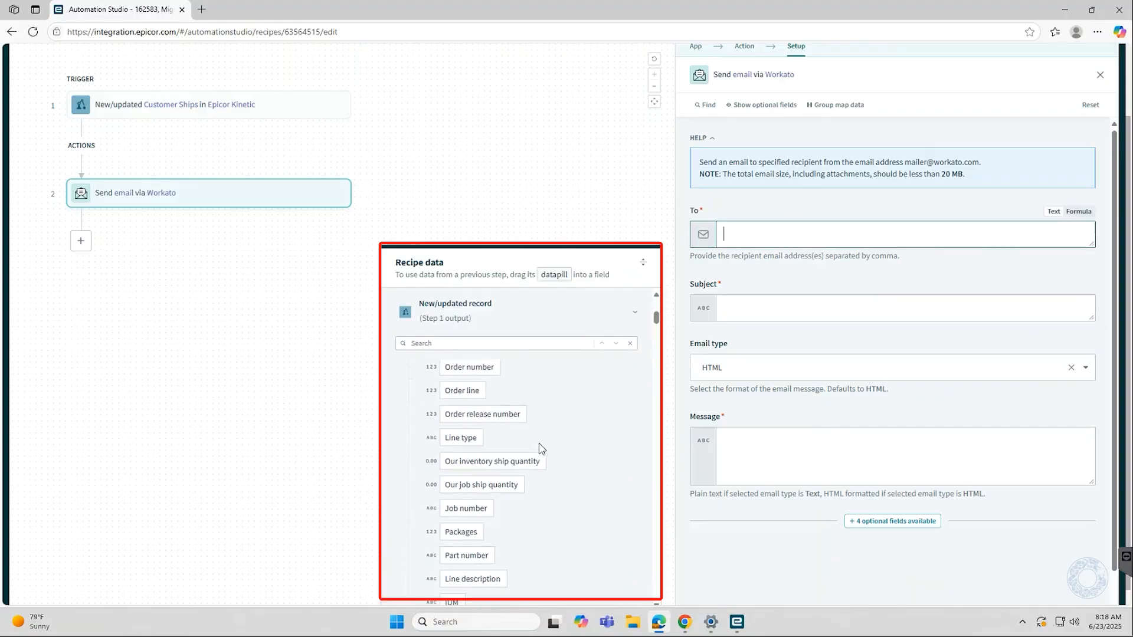
{"action": "scroll", "coordinate": [543, 483], "scroll_direction": "up", "scroll_amount": 8}
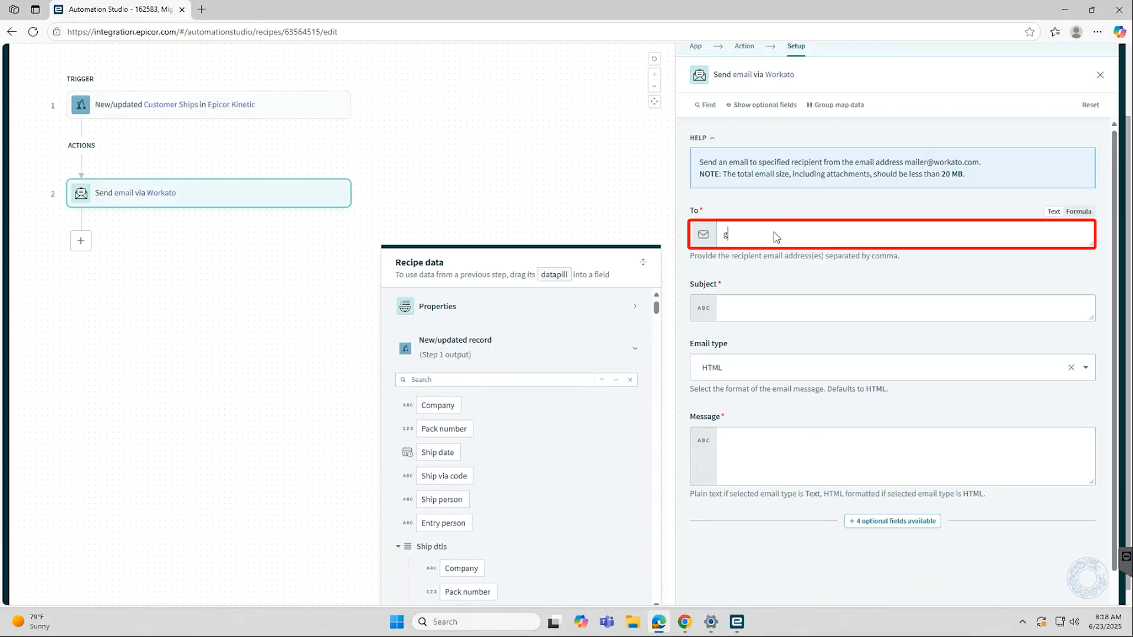
Set the subject to "Pack Shipment:" followed by the Pack number datapill
{"action": "left_click", "coordinate": [781, 317]}
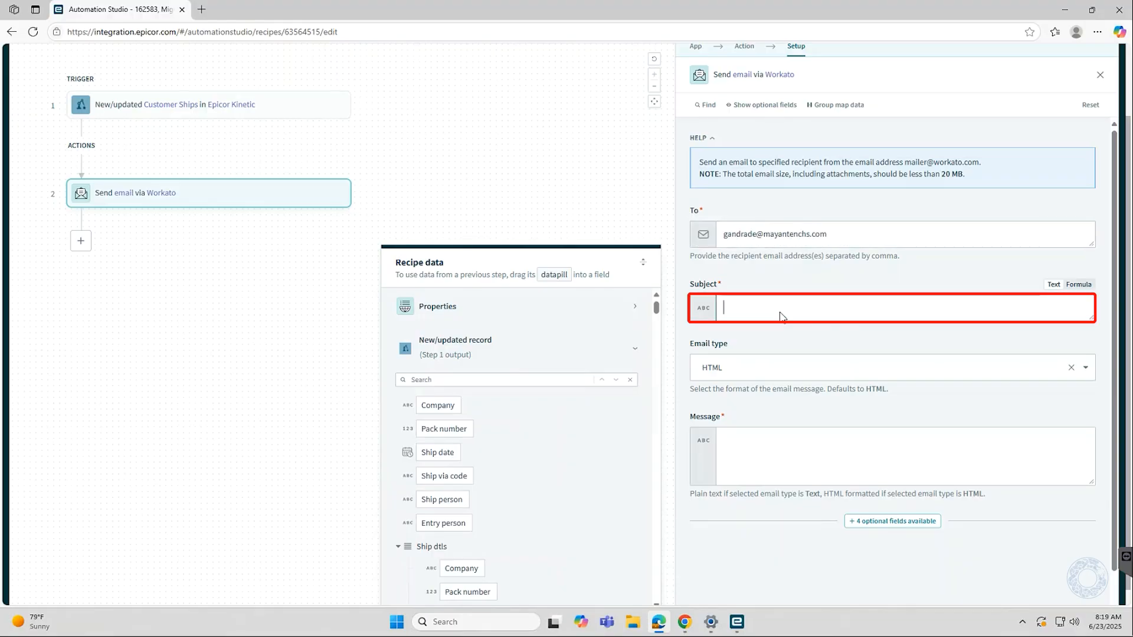
{"action": "type", "text": "Pack Shipment:"}
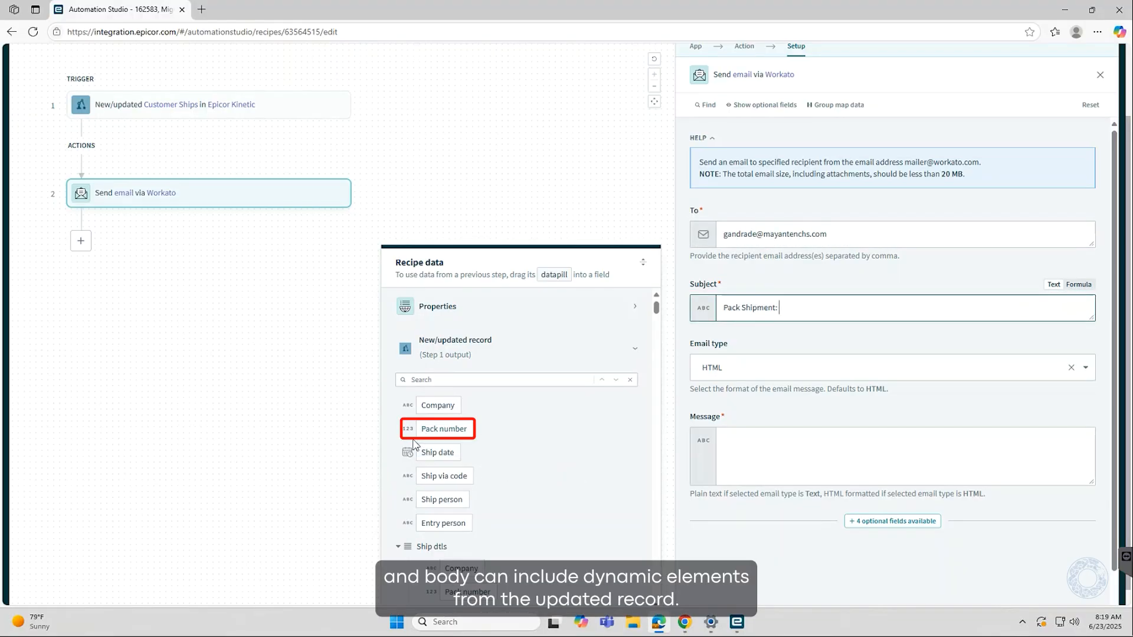
{"action": "left_click_drag", "start_coordinate": [429, 433], "coordinate": [841, 310]}
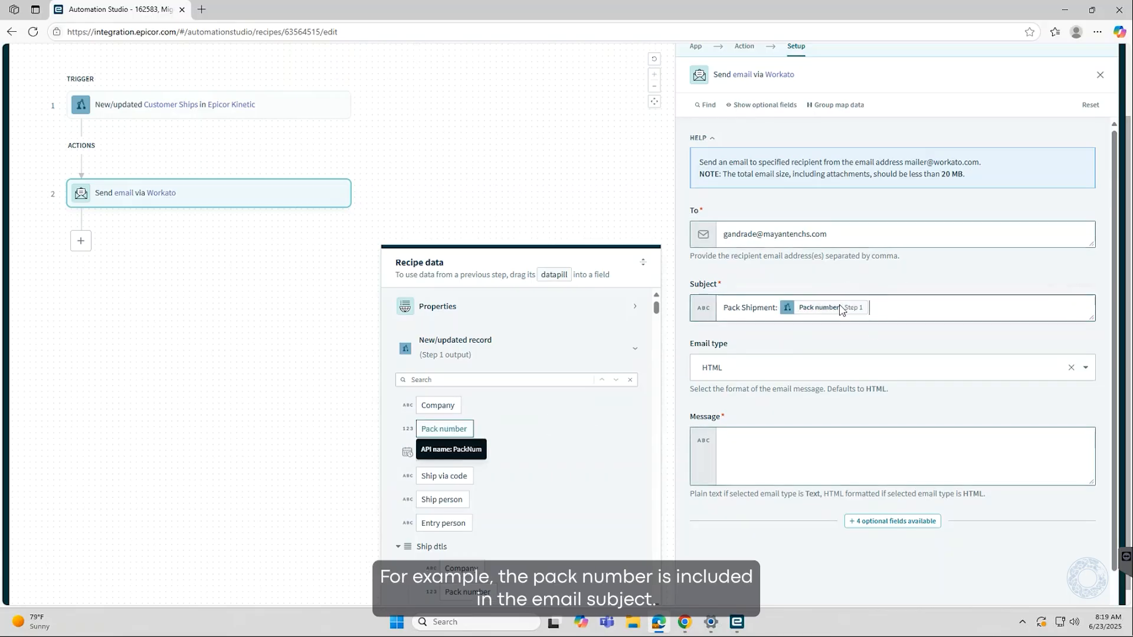
Set the email type to HTML
{"action": "scroll", "coordinate": [775, 331], "scroll_direction": "down", "scroll_amount": 1}
{"action": "left_click", "coordinate": [775, 332]}
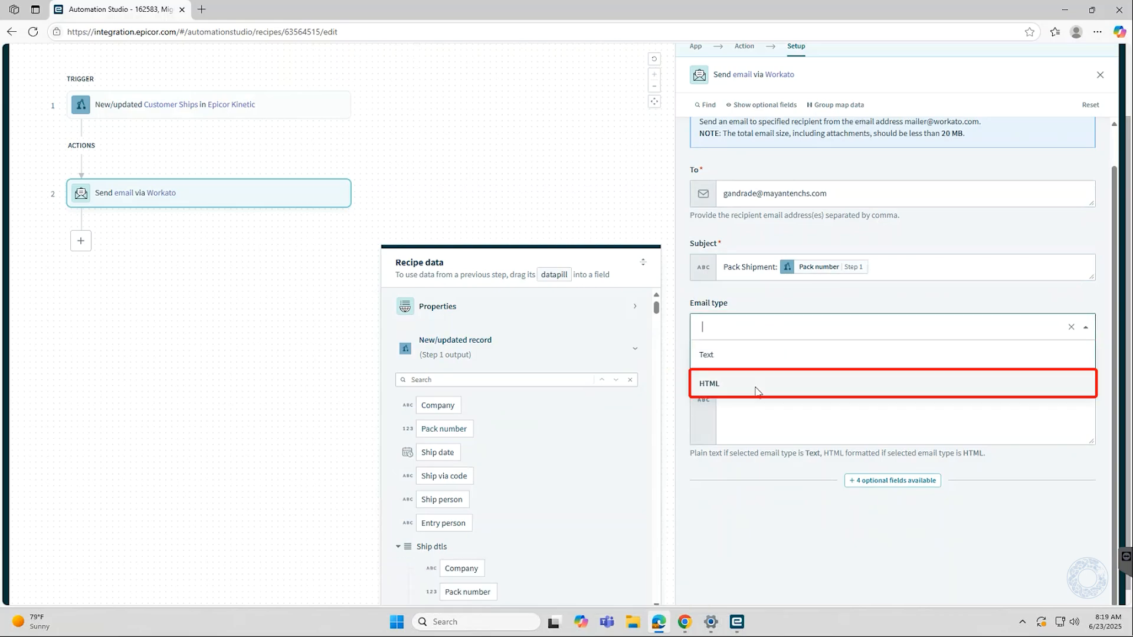
{"action": "left_click", "coordinate": [784, 388]}
Write the message with number, Company and ship labels followed by the Pack number, Company and Ship person datapills
{"action": "left_click", "coordinate": [767, 411]}
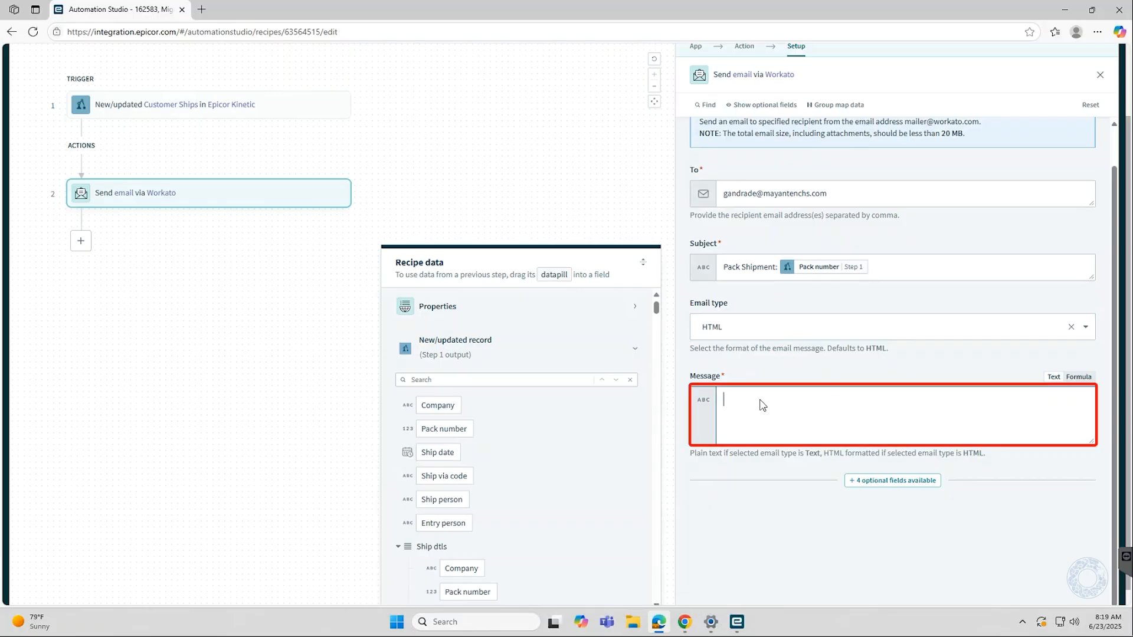
{"action": "type", "text": "number:"}
{"action": "left_click_drag", "start_coordinate": [444, 428], "coordinate": [908, 406]}
{"action": "key", "text": "Return"}
{"action": "type", "text": "Companu"}
{"action": "left_click_drag", "start_coordinate": [435, 402], "coordinate": [905, 426]}
{"action": "type", "text": ":"}
{"action": "left_click", "coordinate": [438, 452]}
{"action": "key", "text": "Return"}
{"action": "type", "text": "ship person"}
{"action": "left_click_drag", "start_coordinate": [442, 499], "coordinate": [767, 449]}
{"action": "left_click", "coordinate": [539, 212]}
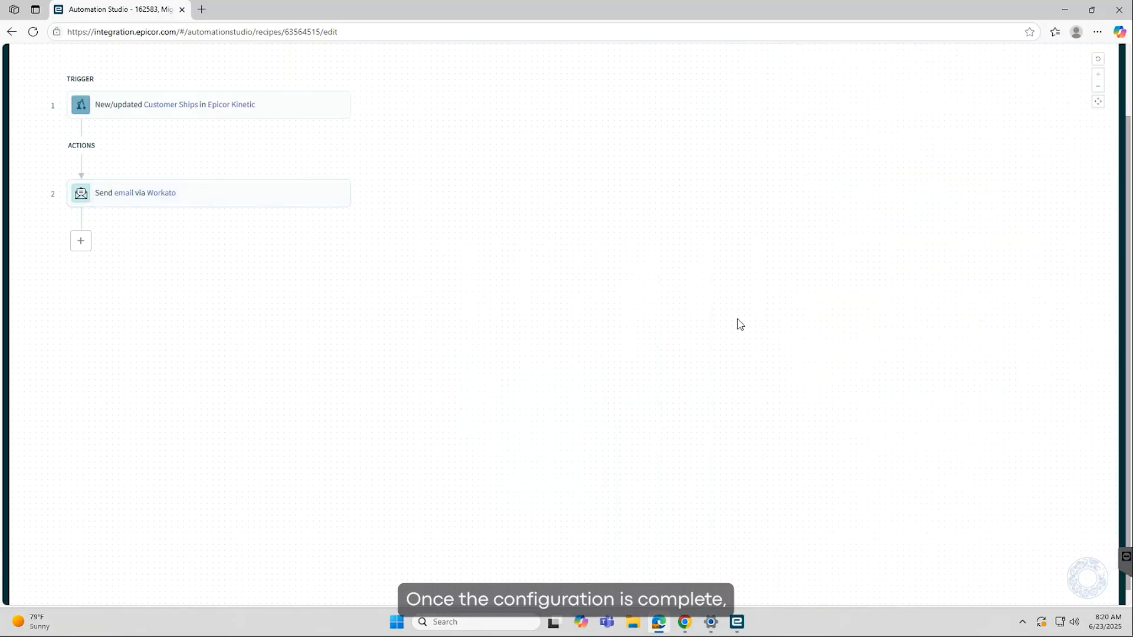
Save the recipe and start a test run
{"action": "left_click_drag", "start_coordinate": [1128, 230], "coordinate": [1120, 157]}
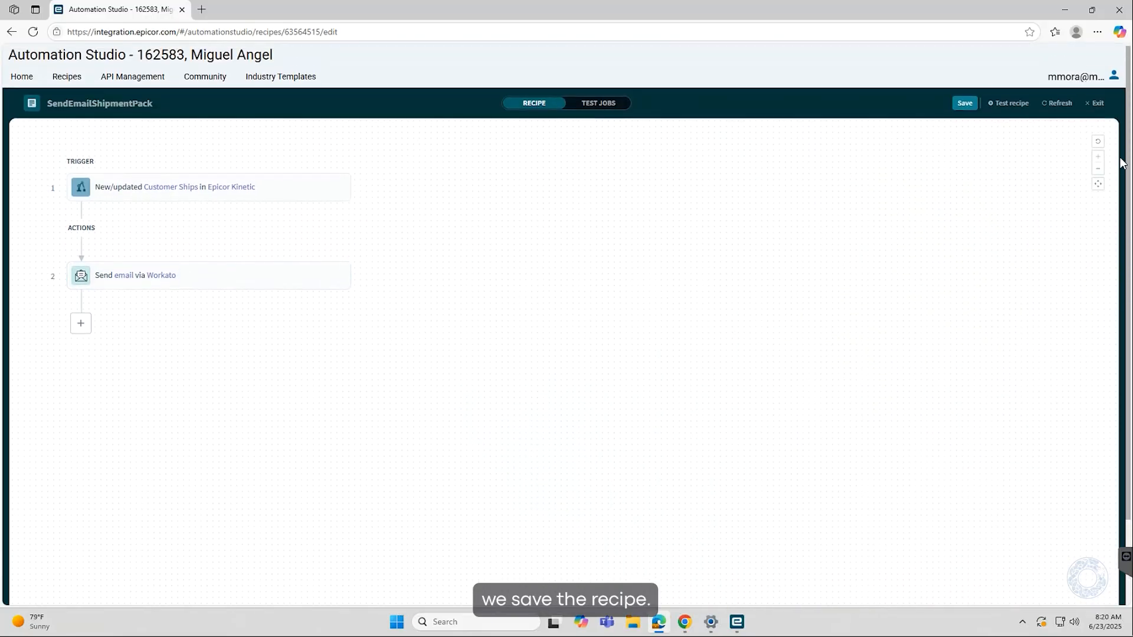
{"action": "left_click", "coordinate": [963, 104]}
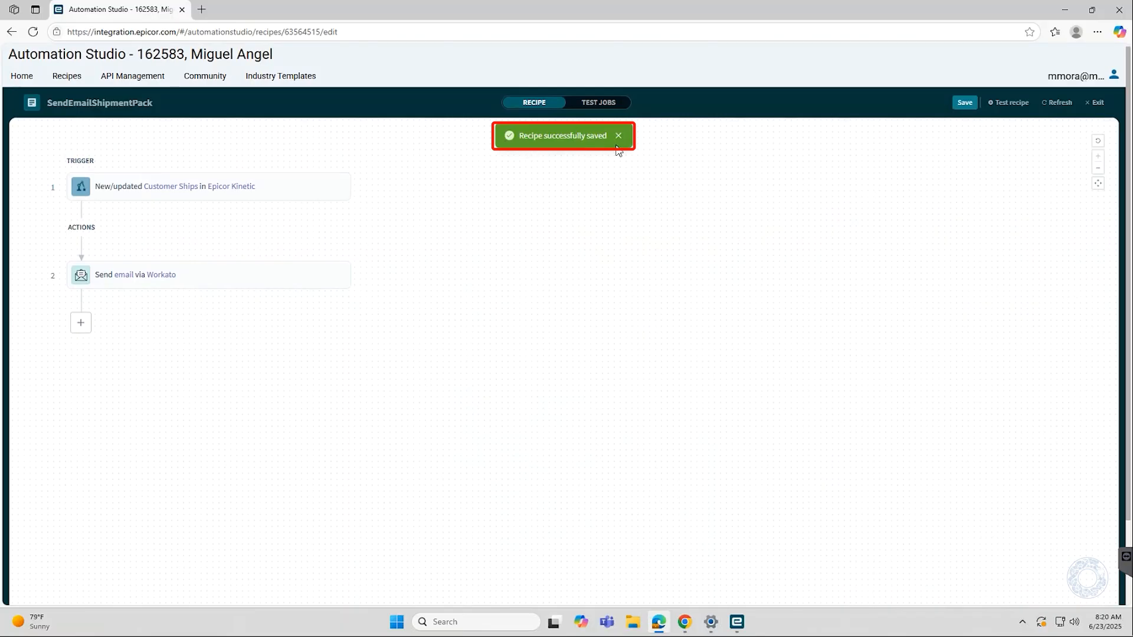
{"action": "left_click", "coordinate": [1007, 103]}
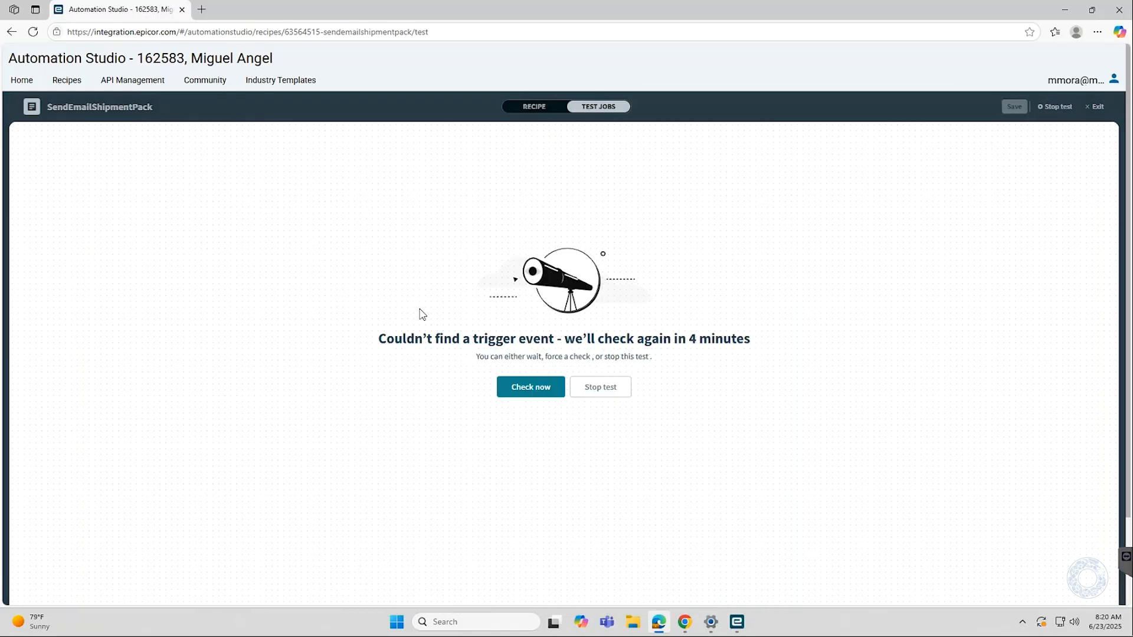
Switch to Kinetic and open Customer Shipment Entry from the menu search for shipment
{"action": "mouse_move", "coordinate": [742, 627]}
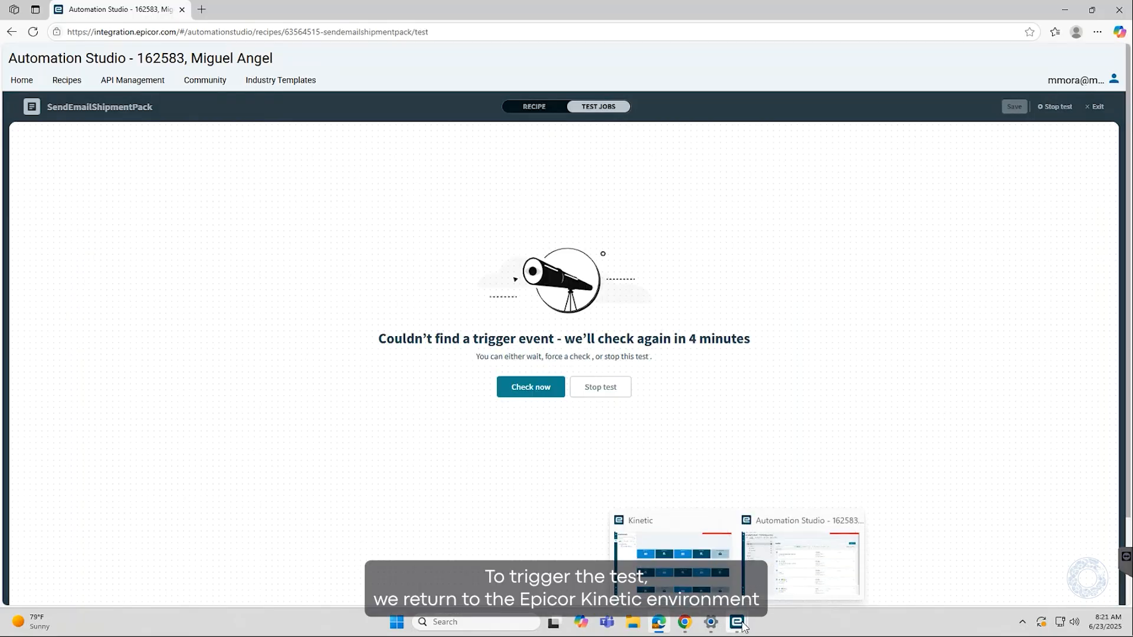
{"action": "left_click", "coordinate": [685, 532]}
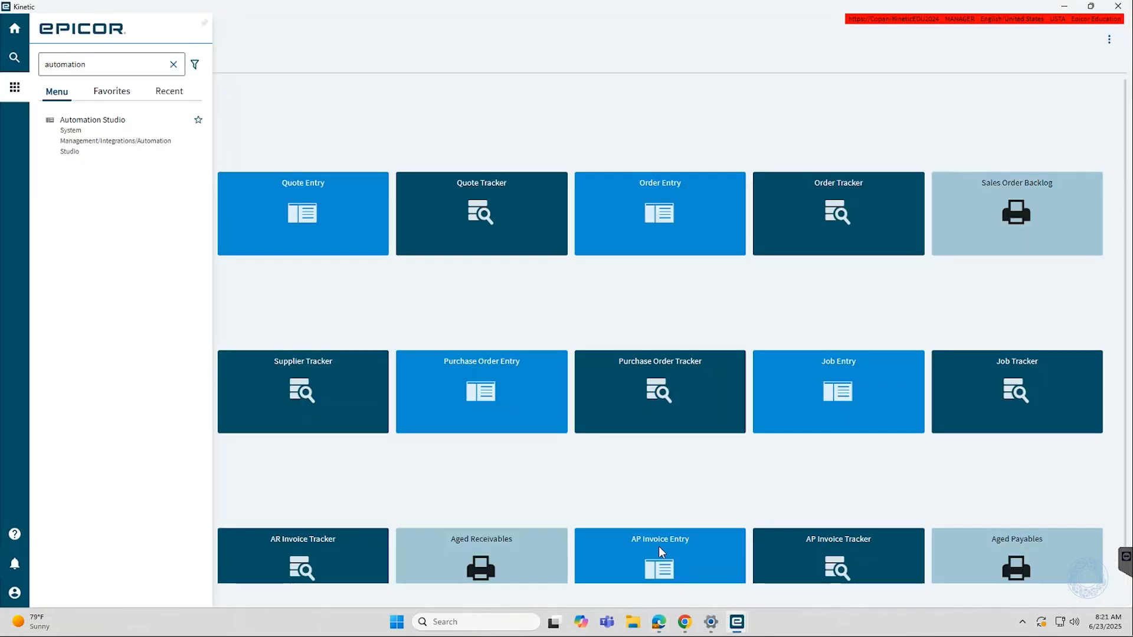
{"action": "double_click", "coordinate": [108, 66]}
{"action": "type", "text": "shipment"}
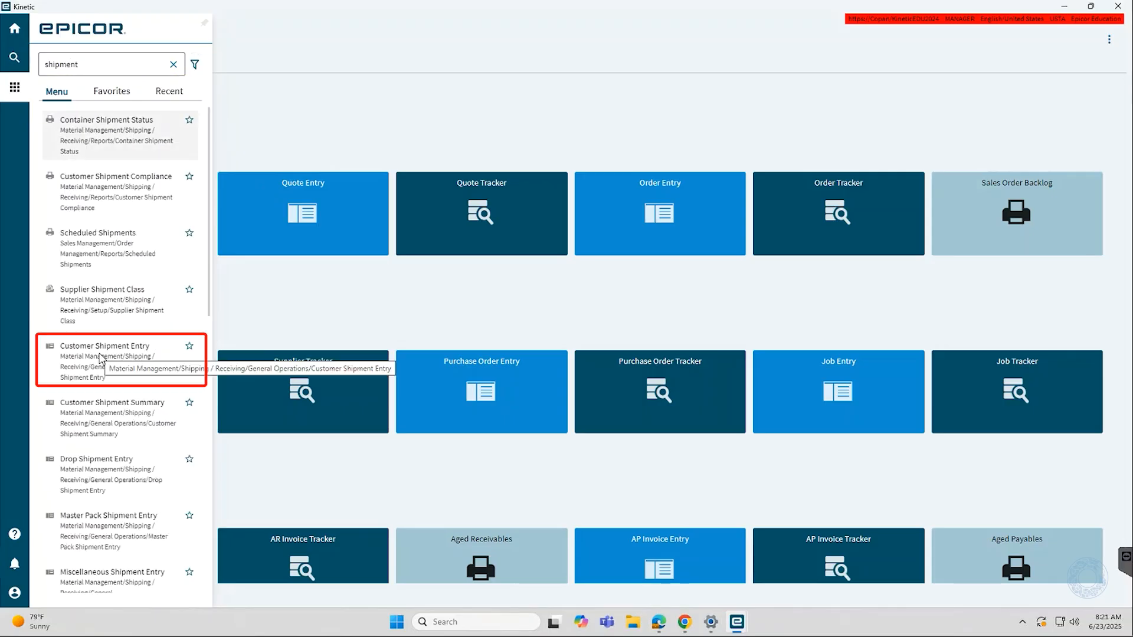
{"action": "left_click", "coordinate": [102, 358]}
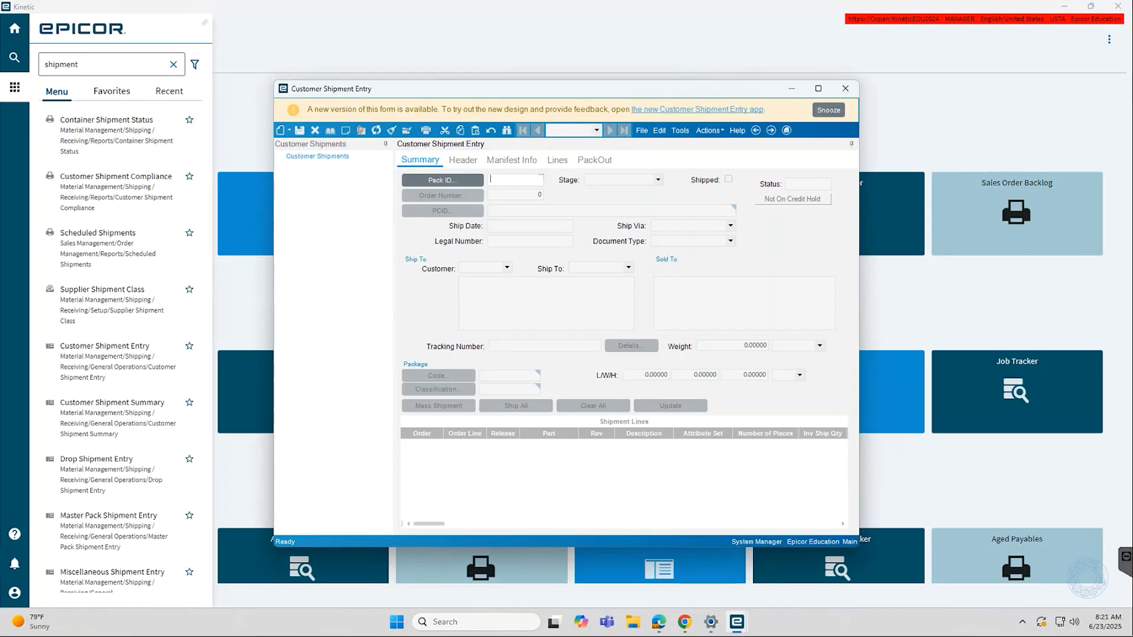
Open pack 336 from the pack search
{"action": "left_click", "coordinate": [420, 181]}
{"action": "left_click", "coordinate": [691, 88]}
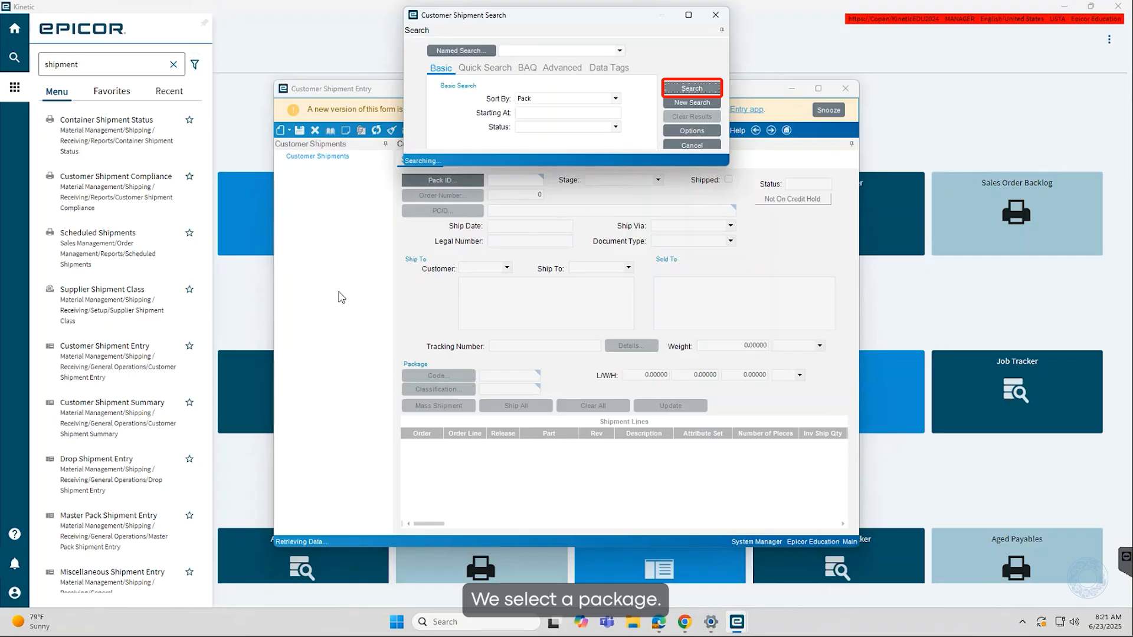
{"action": "double_click", "coordinate": [409, 180]}
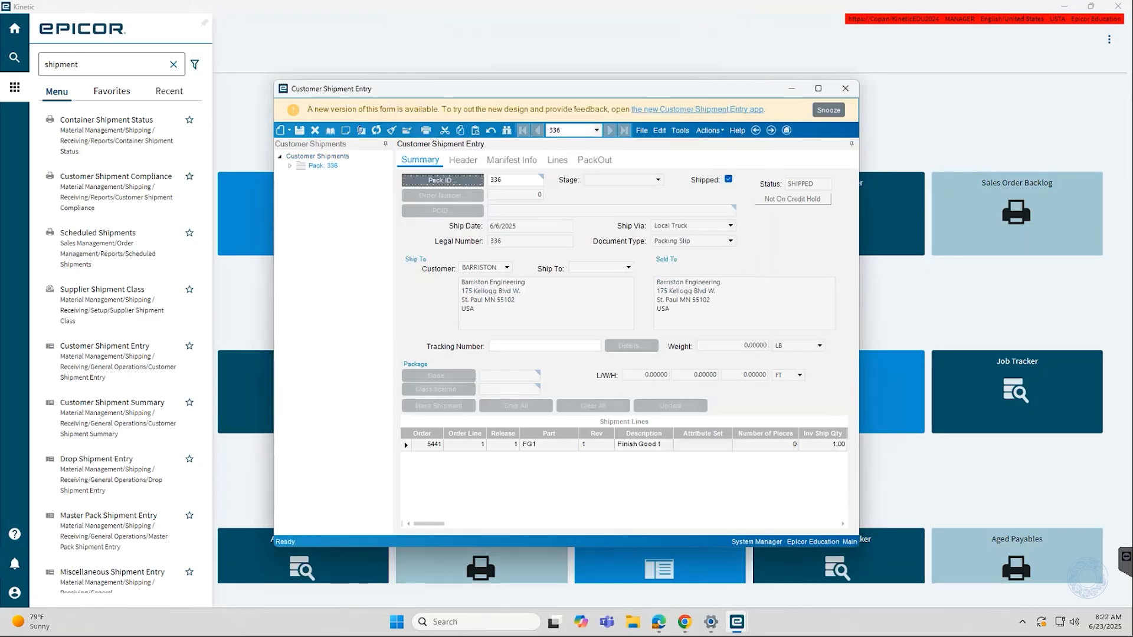
Search packs filtered by Open status and open pack 335
{"action": "left_click", "coordinate": [413, 180]}
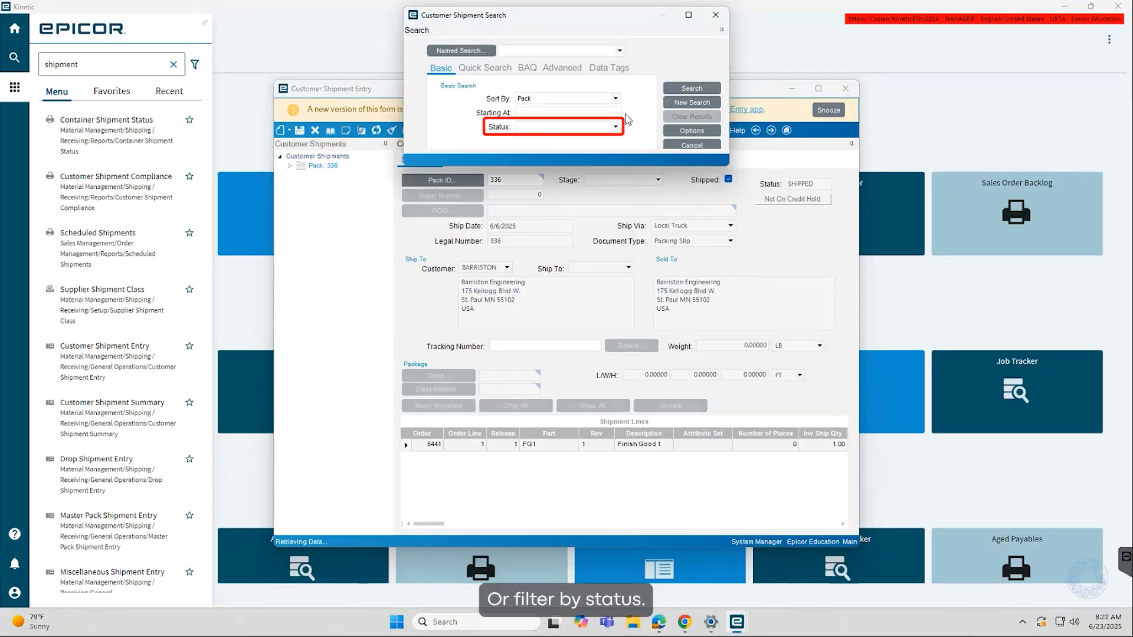
{"action": "left_click", "coordinate": [612, 127]}
{"action": "left_click", "coordinate": [551, 184]}
{"action": "left_click", "coordinate": [692, 88]}
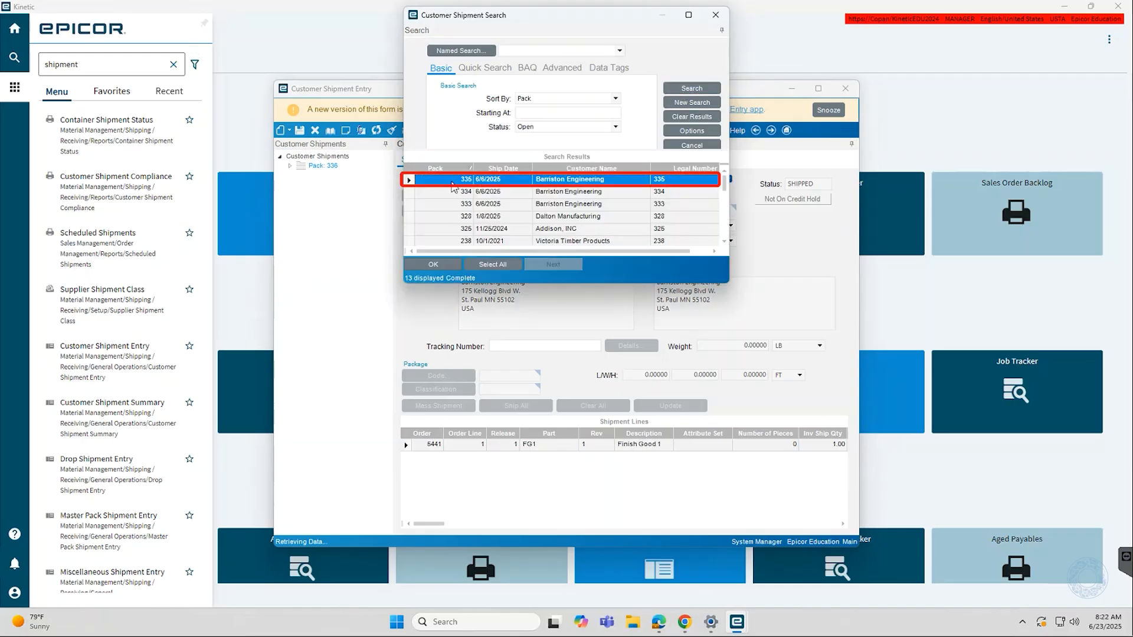
{"action": "double_click", "coordinate": [452, 184]}
Close pack 335 using the Close action
{"action": "left_click", "coordinate": [818, 89]}
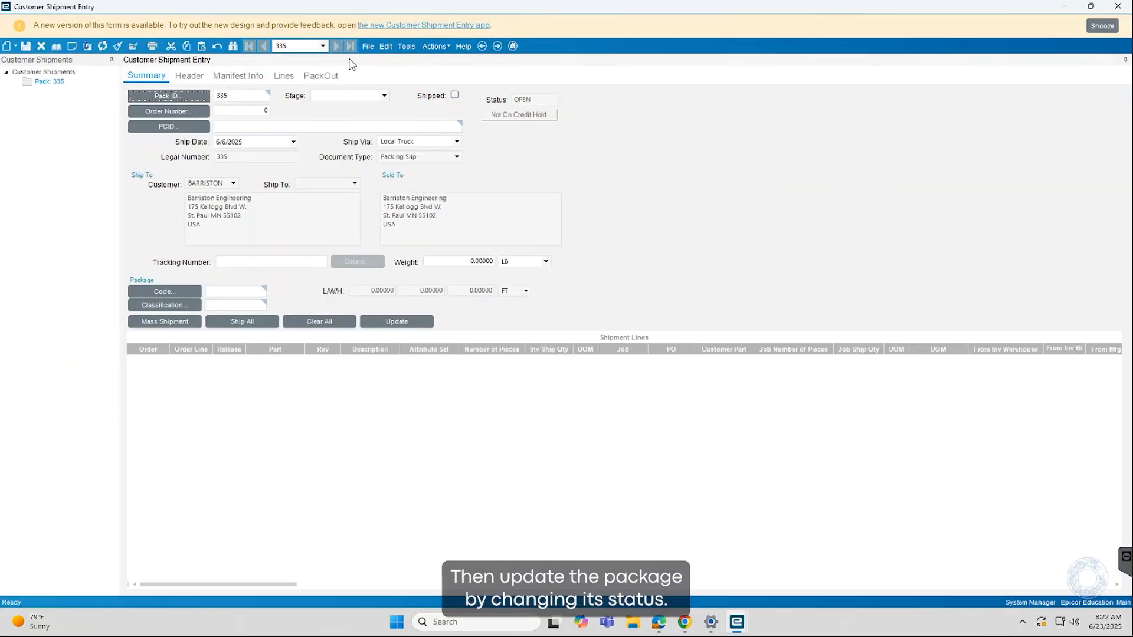
{"action": "left_click", "coordinate": [434, 46]}
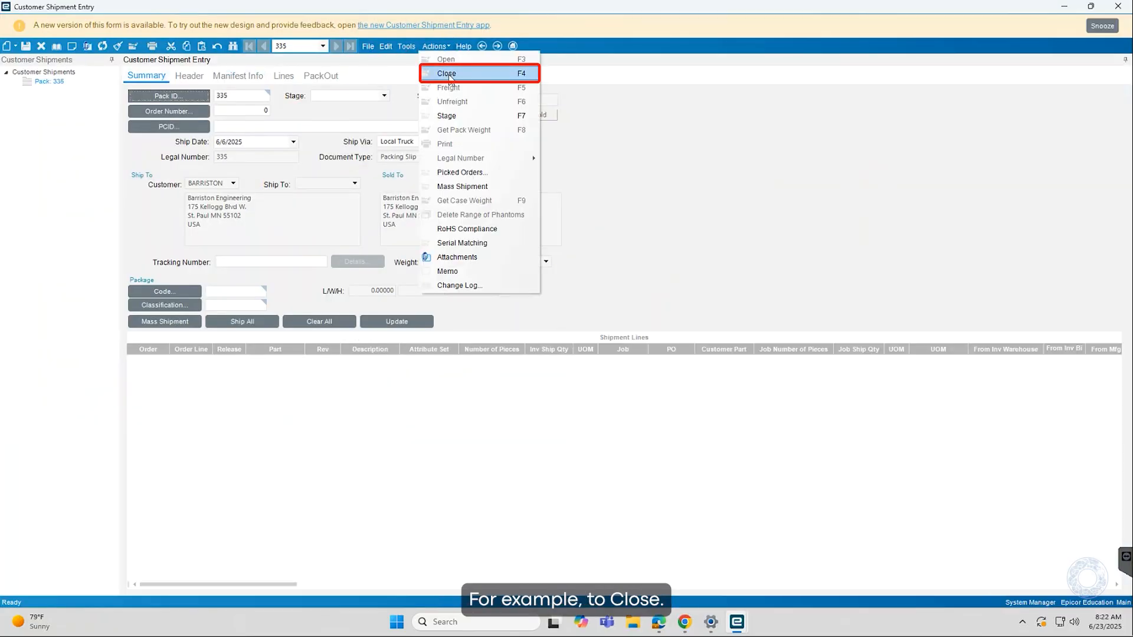
{"action": "left_click", "coordinate": [450, 77]}
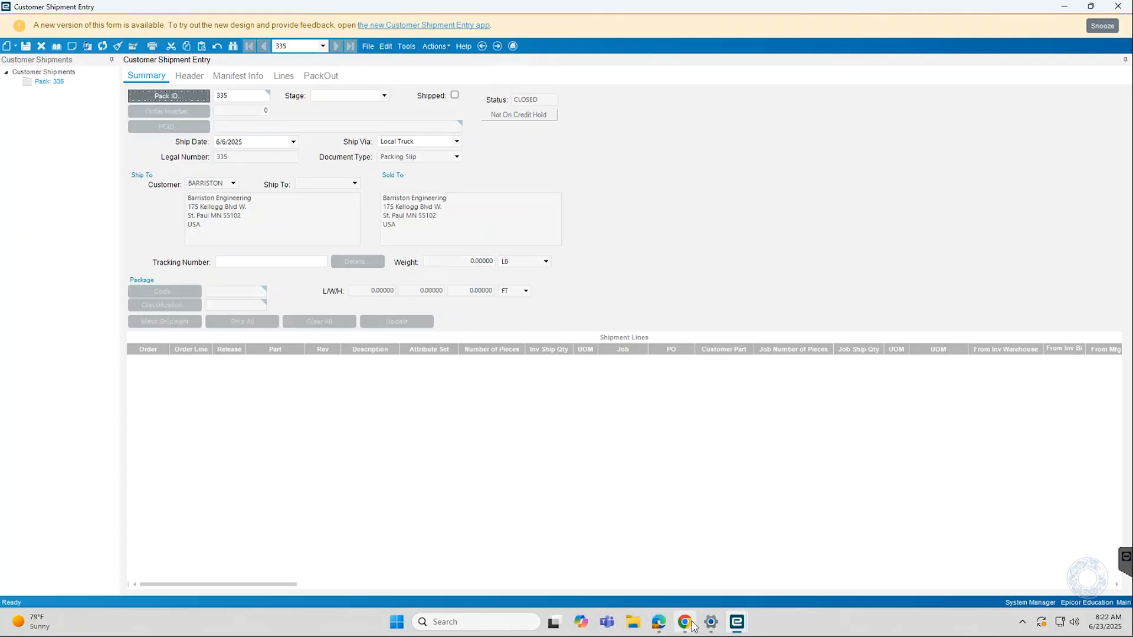
Return to Automation Studio and force a check for the trigger event
{"action": "left_click", "coordinate": [659, 623]}
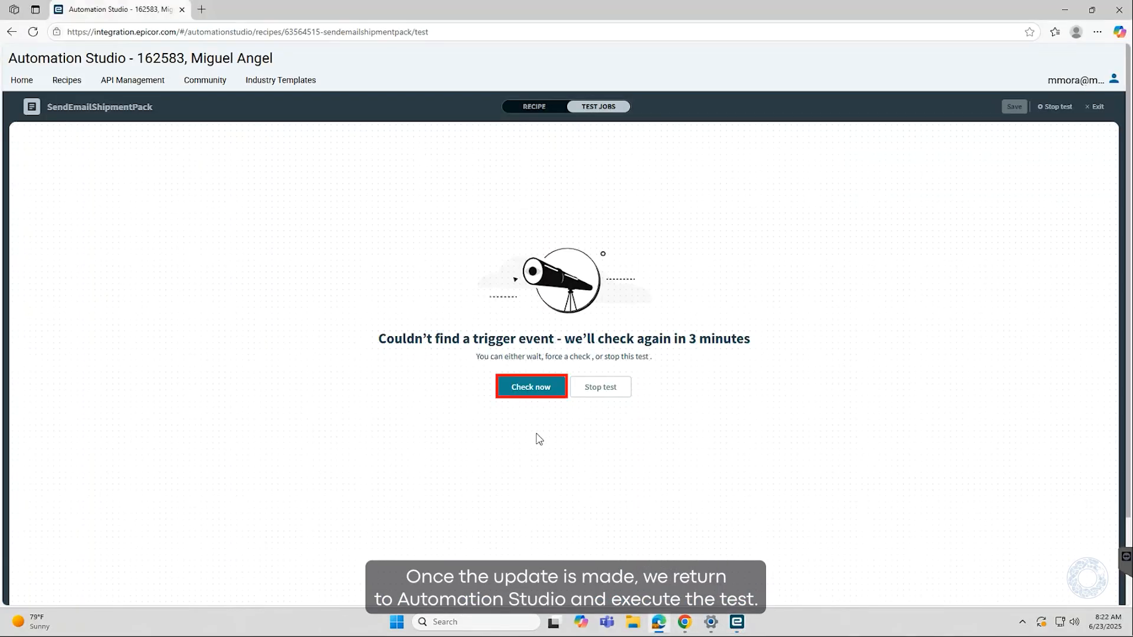
{"action": "left_click", "coordinate": [529, 386]}
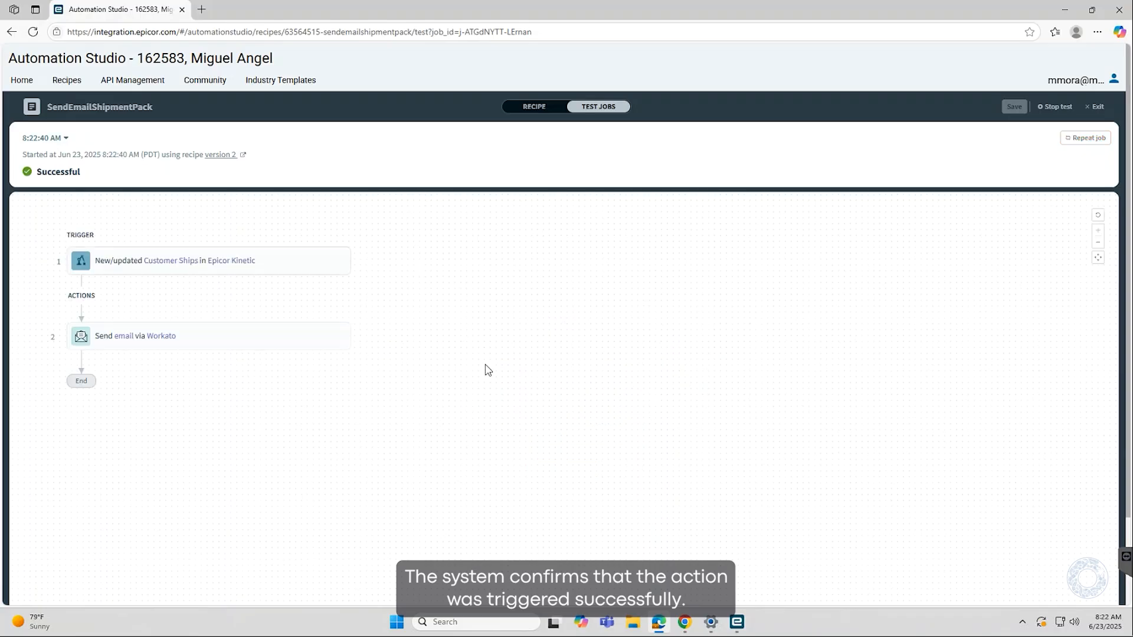
Inspect the test job's trigger output data and the email action's input fields
{"action": "left_click", "coordinate": [300, 269]}
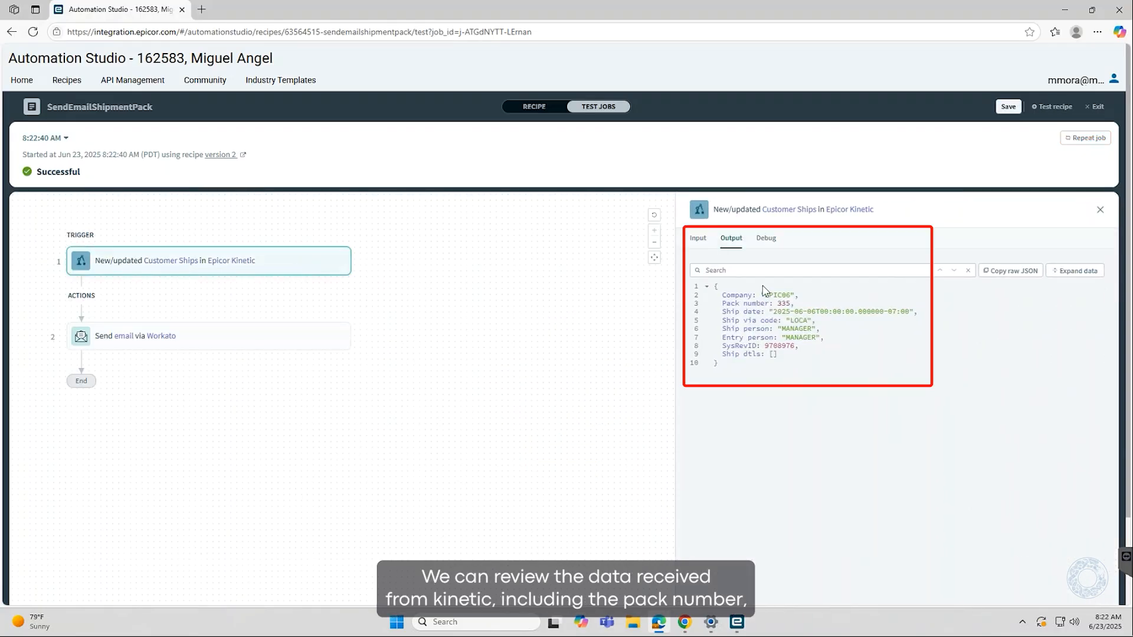
{"action": "left_click", "coordinate": [698, 239]}
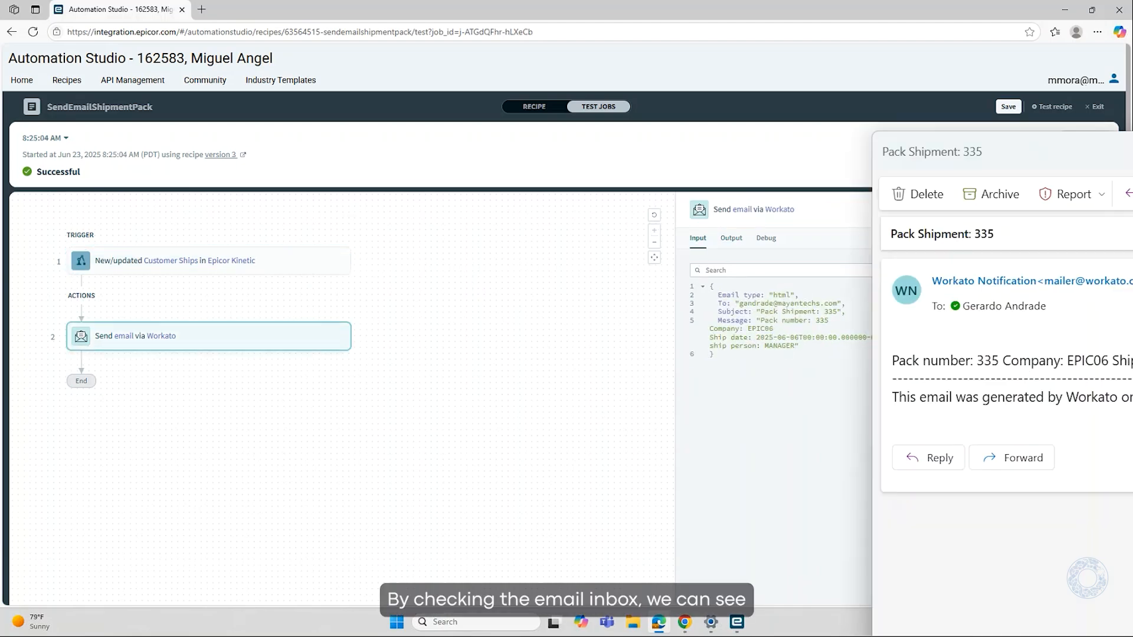
Open the received Pack Shipment: 335 email and highlight its pack details line
{"action": "left_click_drag", "start_coordinate": [1132, 154], "coordinate": [632, 96]}
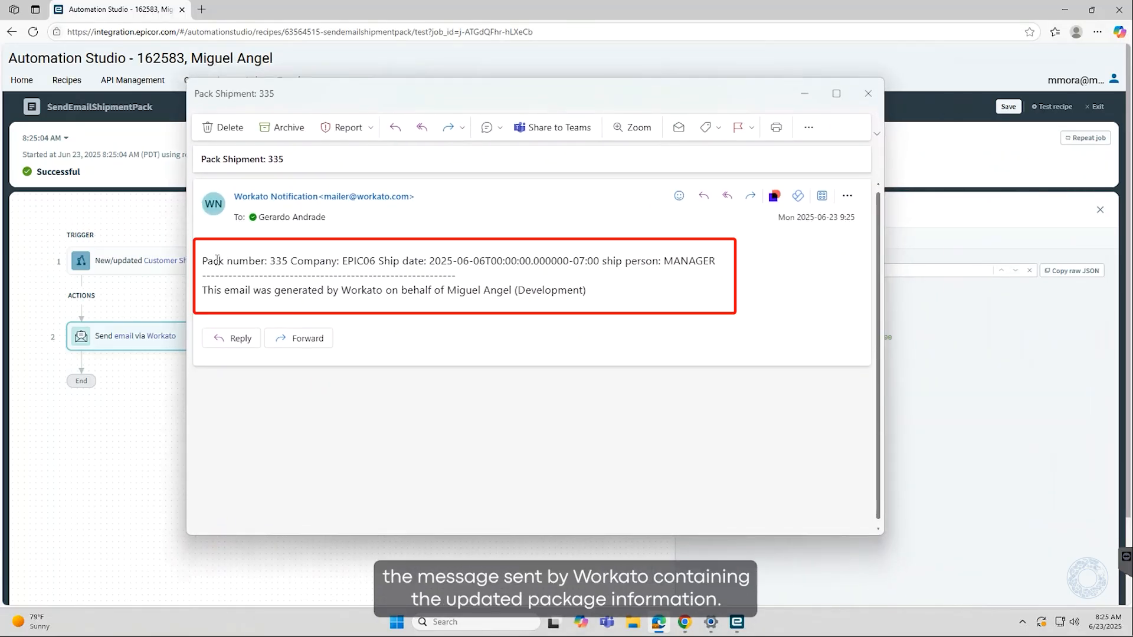
{"action": "left_click_drag", "start_coordinate": [205, 261], "coordinate": [696, 269]}
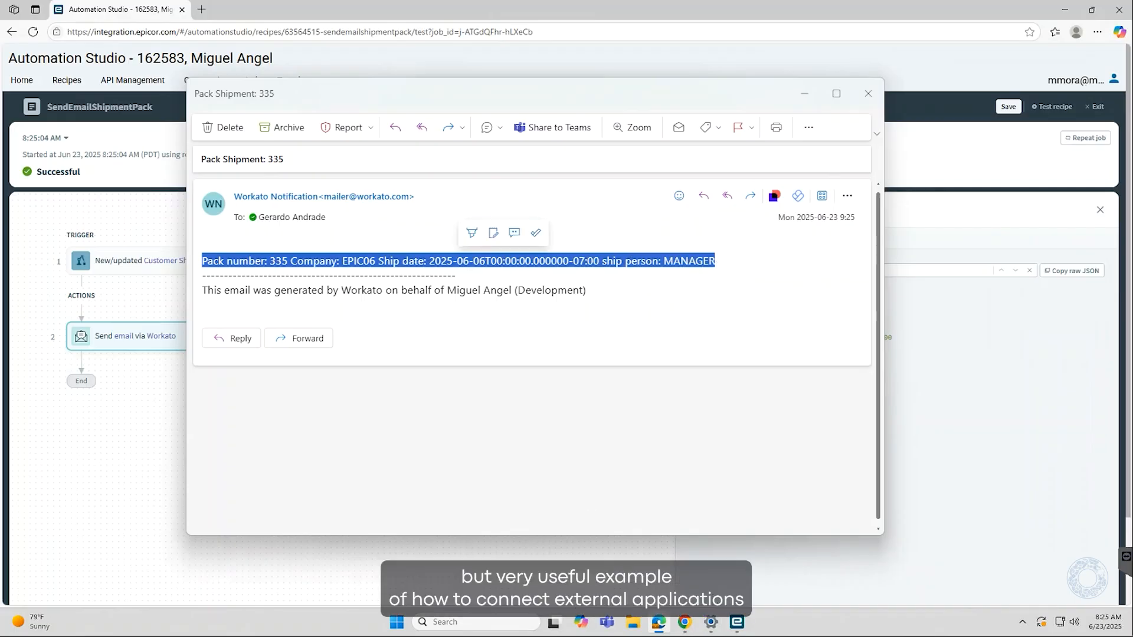
Switch back to the Customer Shipment Entry window showing pack 335
{"action": "left_click", "coordinate": [735, 628]}
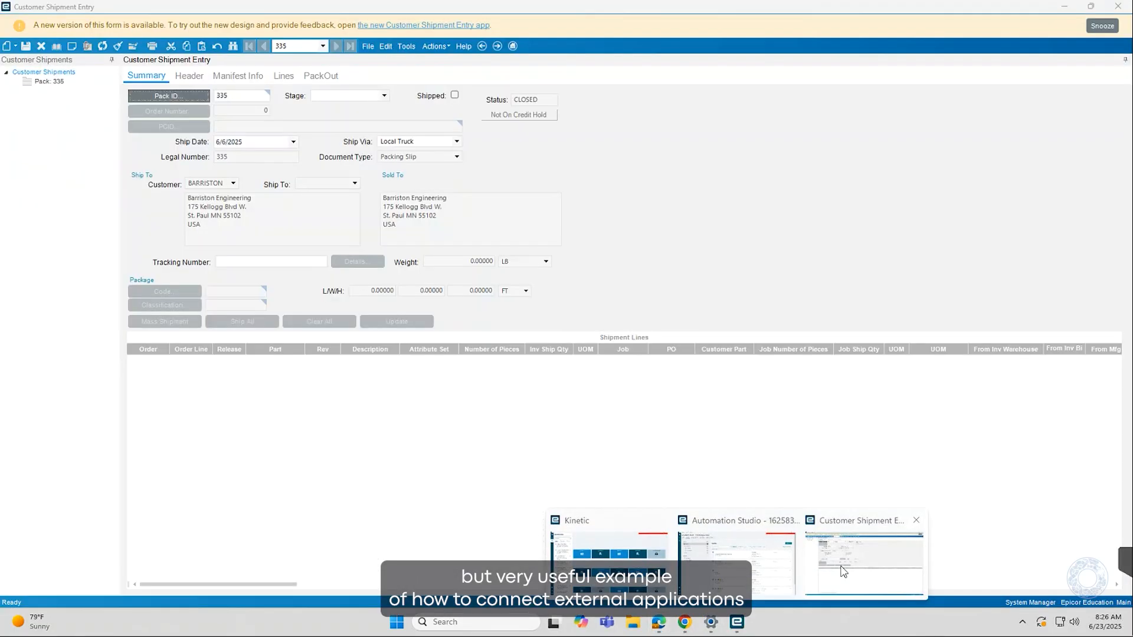
{"action": "left_click", "coordinate": [843, 571]}
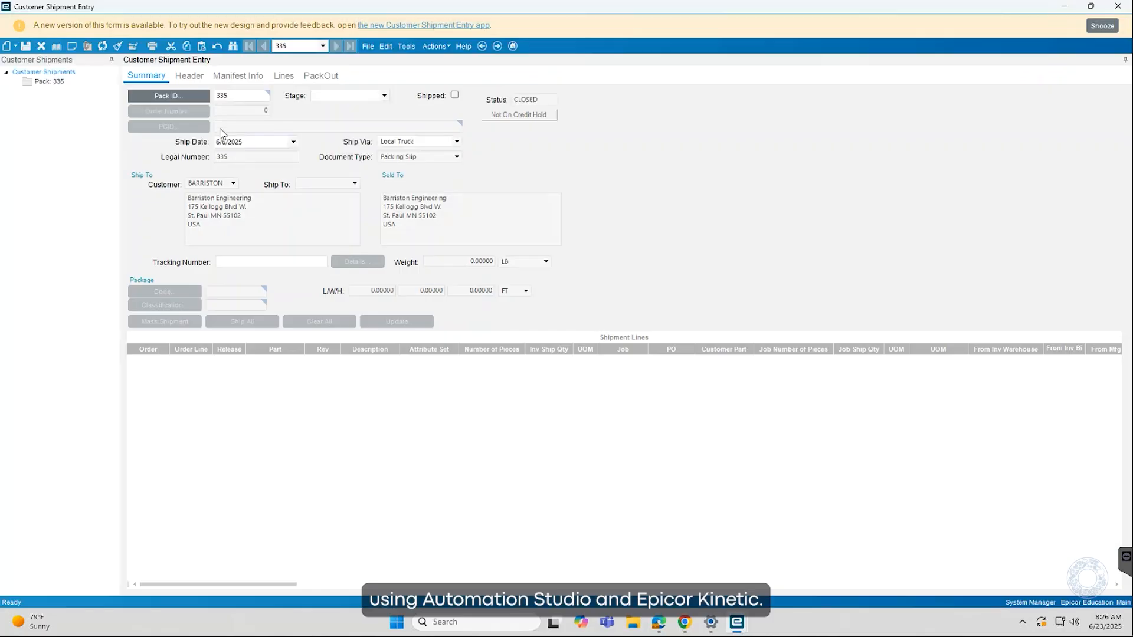